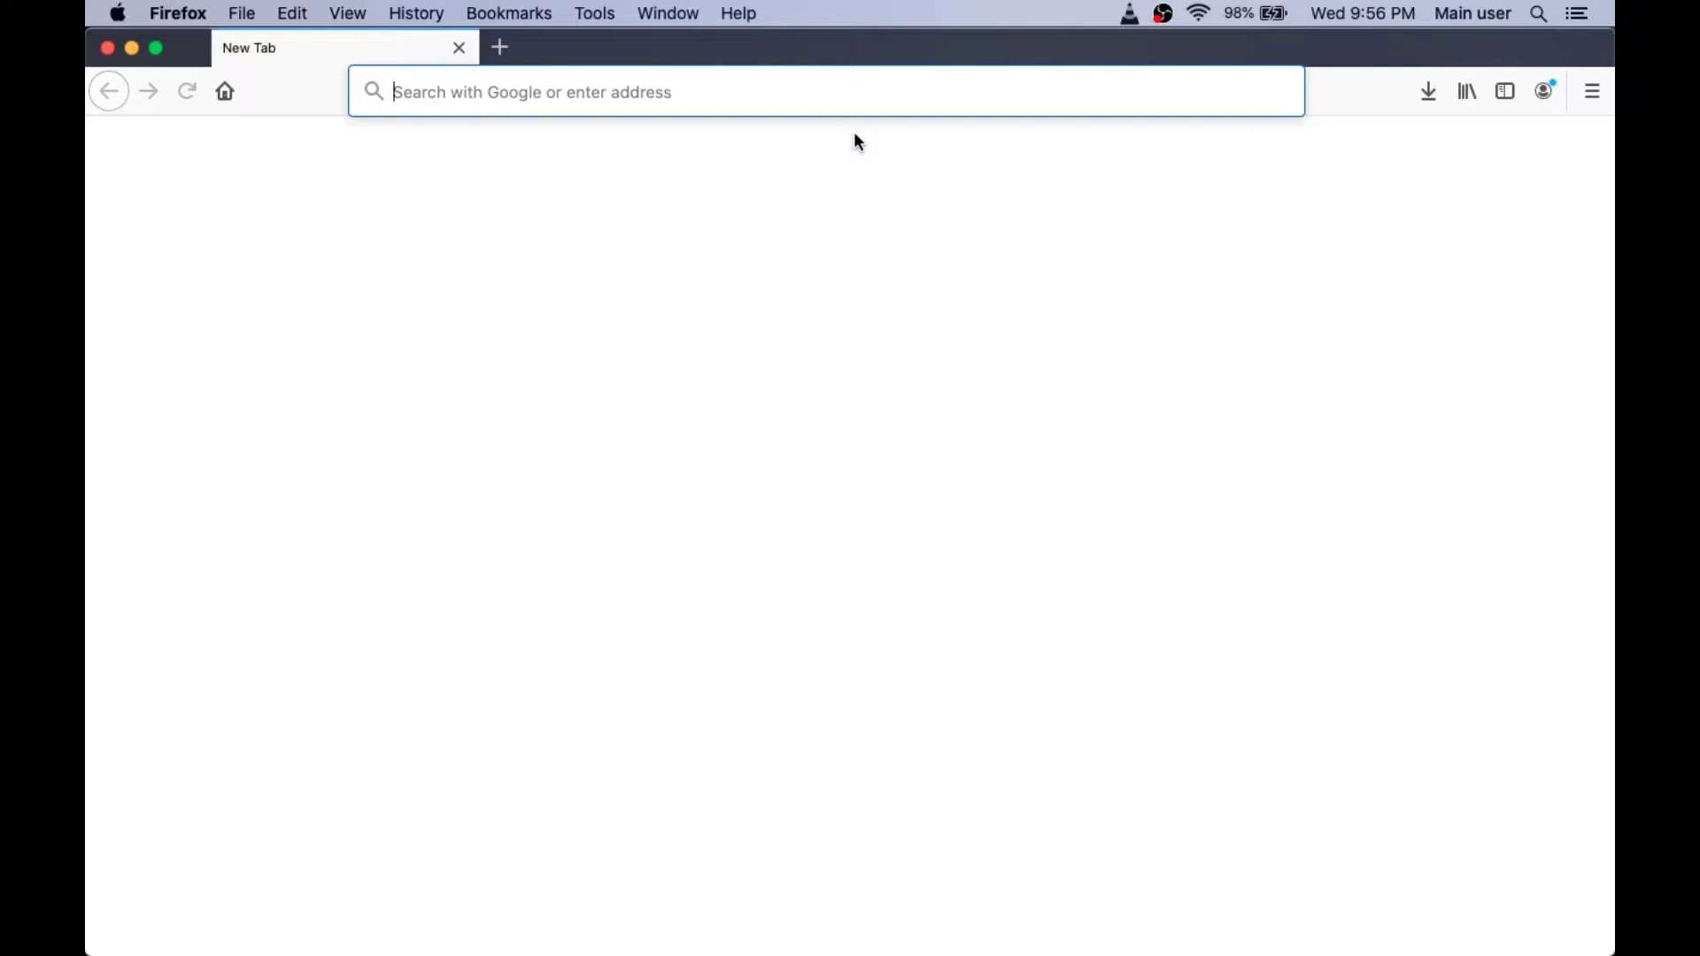
Step: Go to onshape.com from Firefox's address bar, correcting a typo along the way
type("onh")
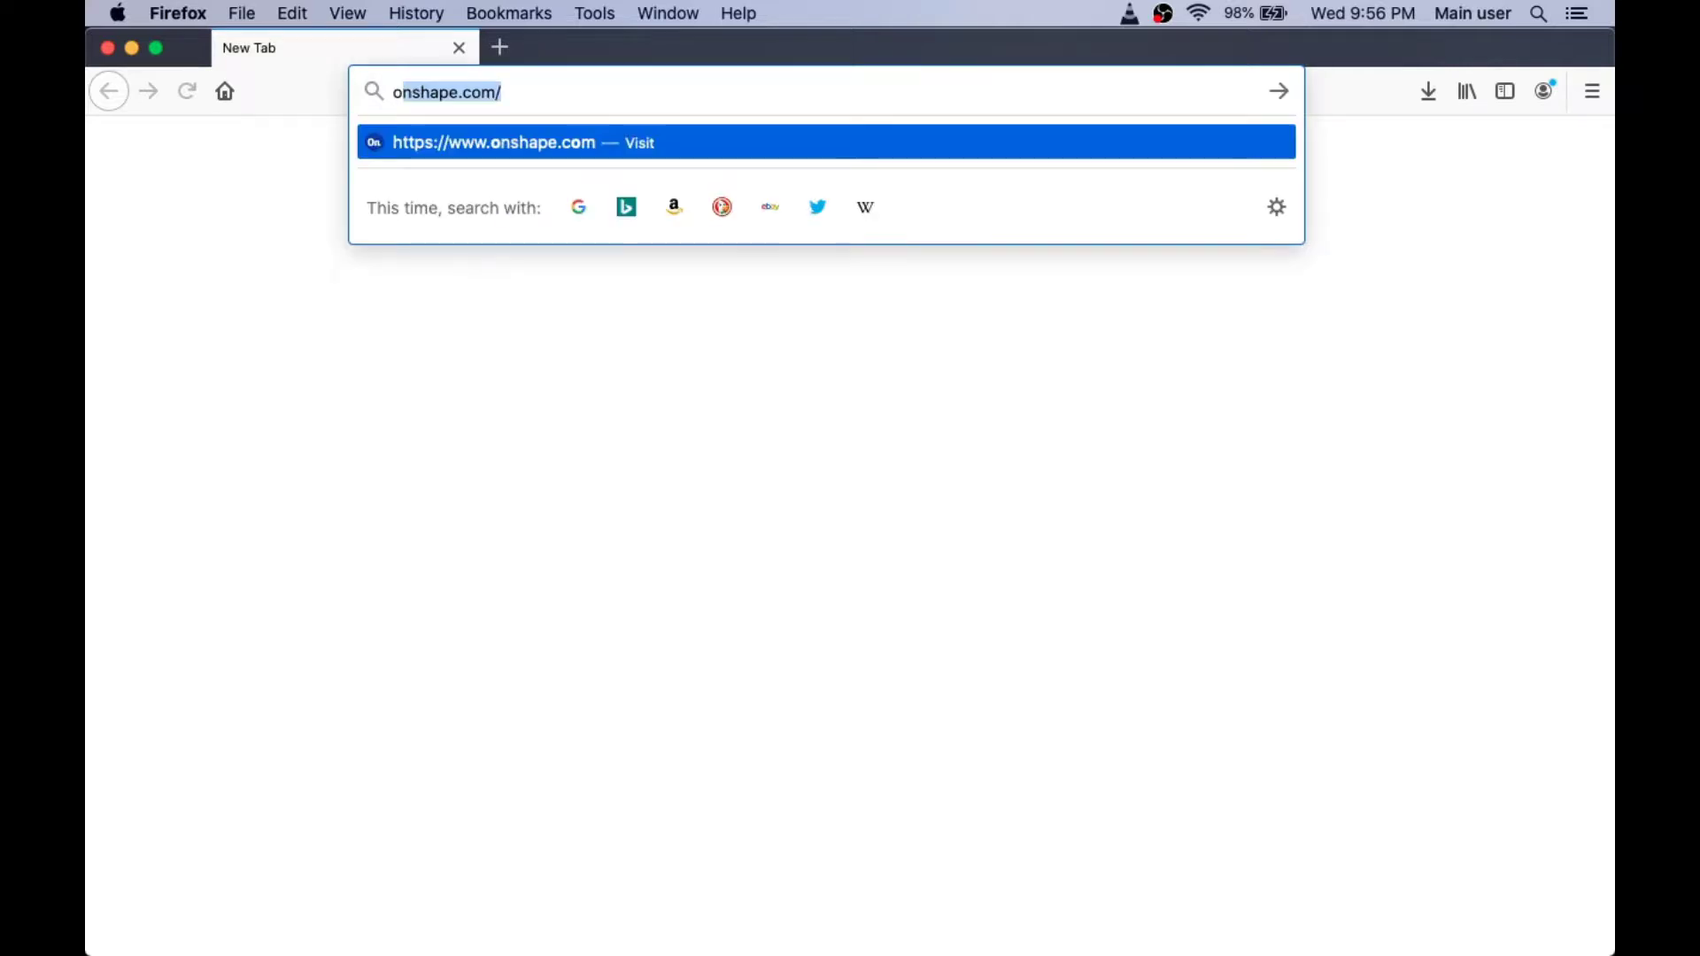
key("BackSpace")
type("shape.com/")
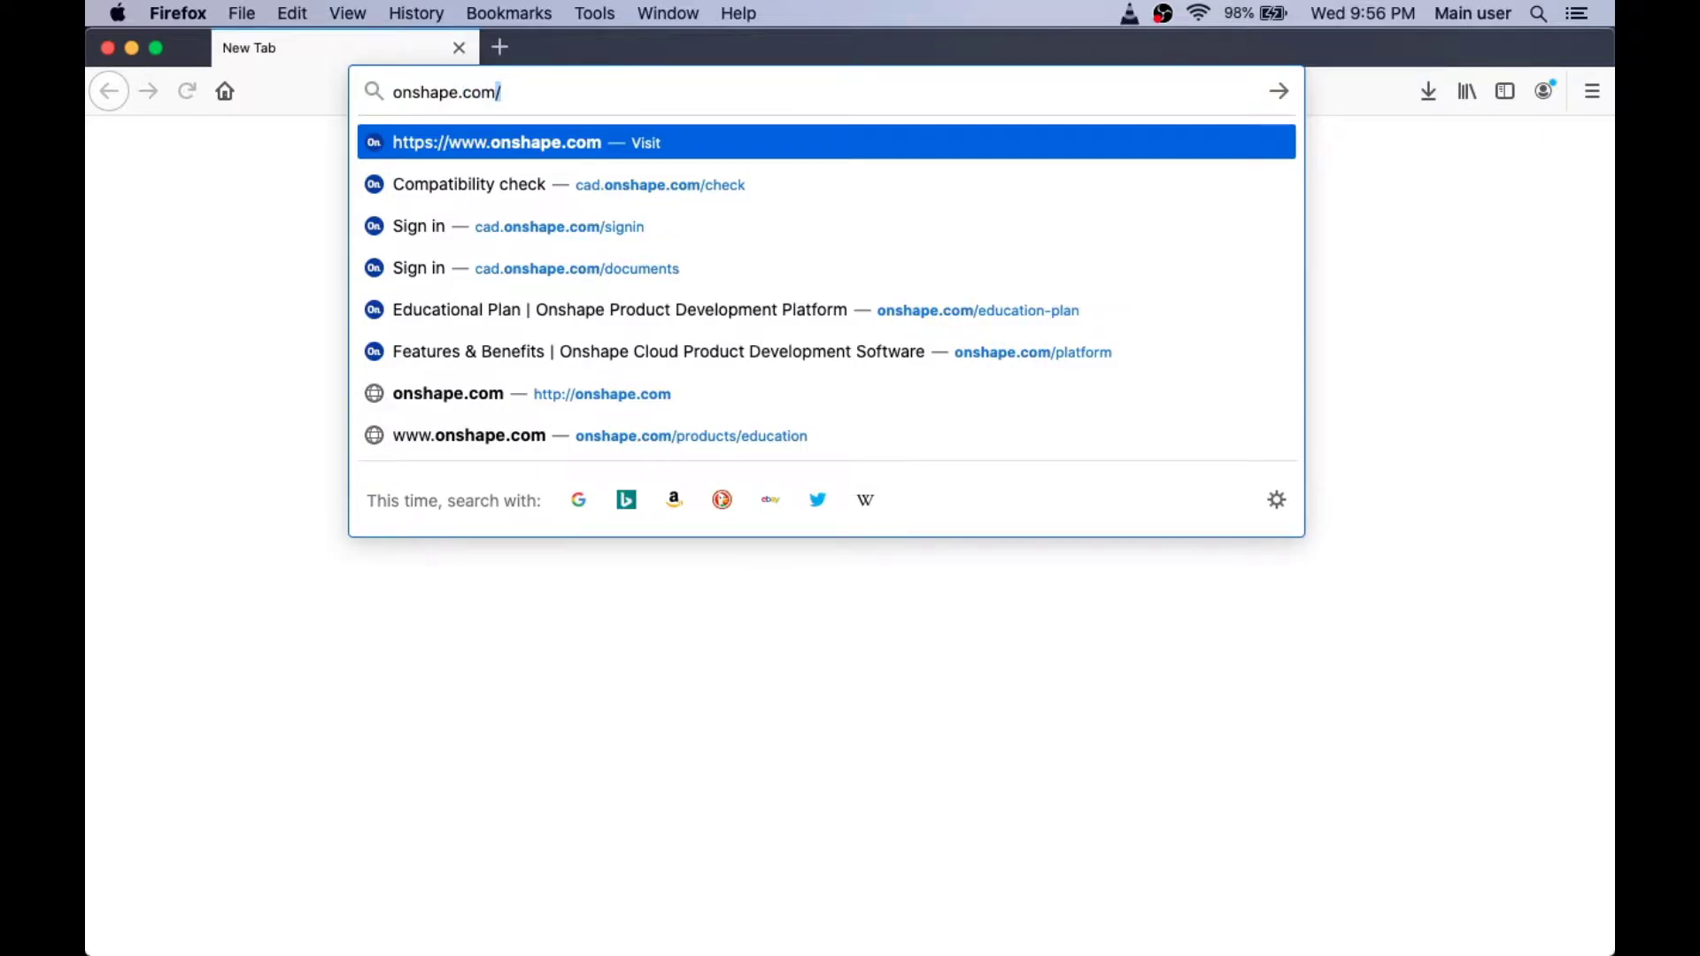
key("Return")
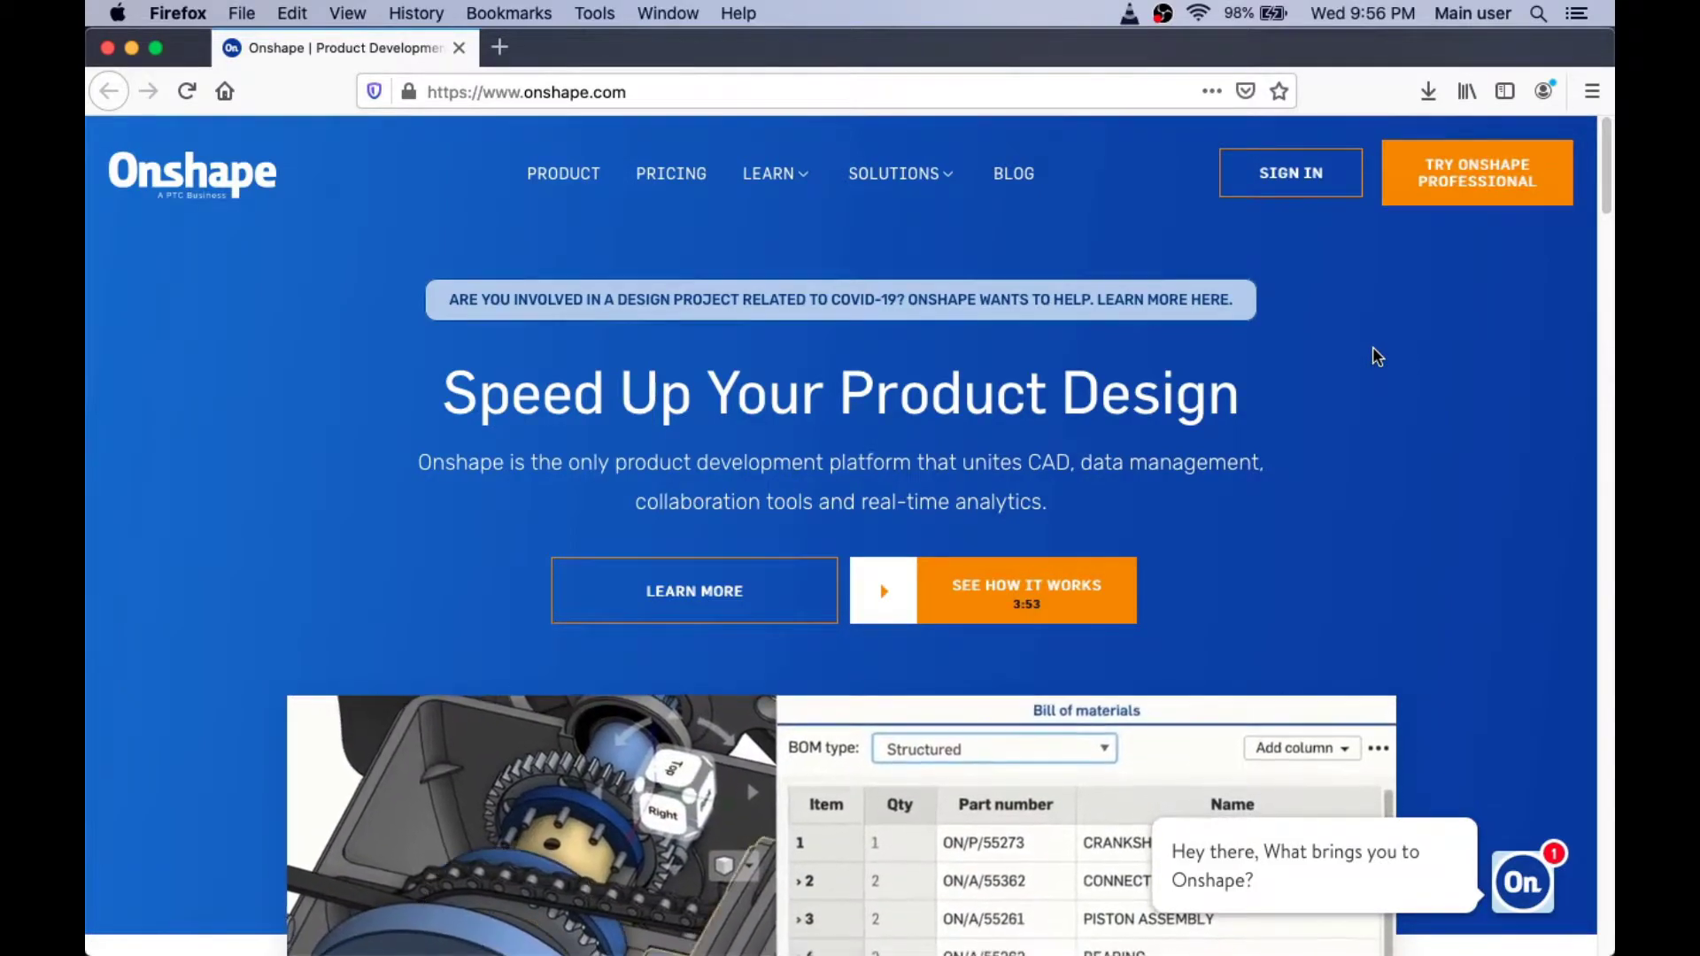
Step: Scroll the Onshape homepage down to the footer's Product, Learn, Support and About links
scroll(1372, 354, "down", 9)
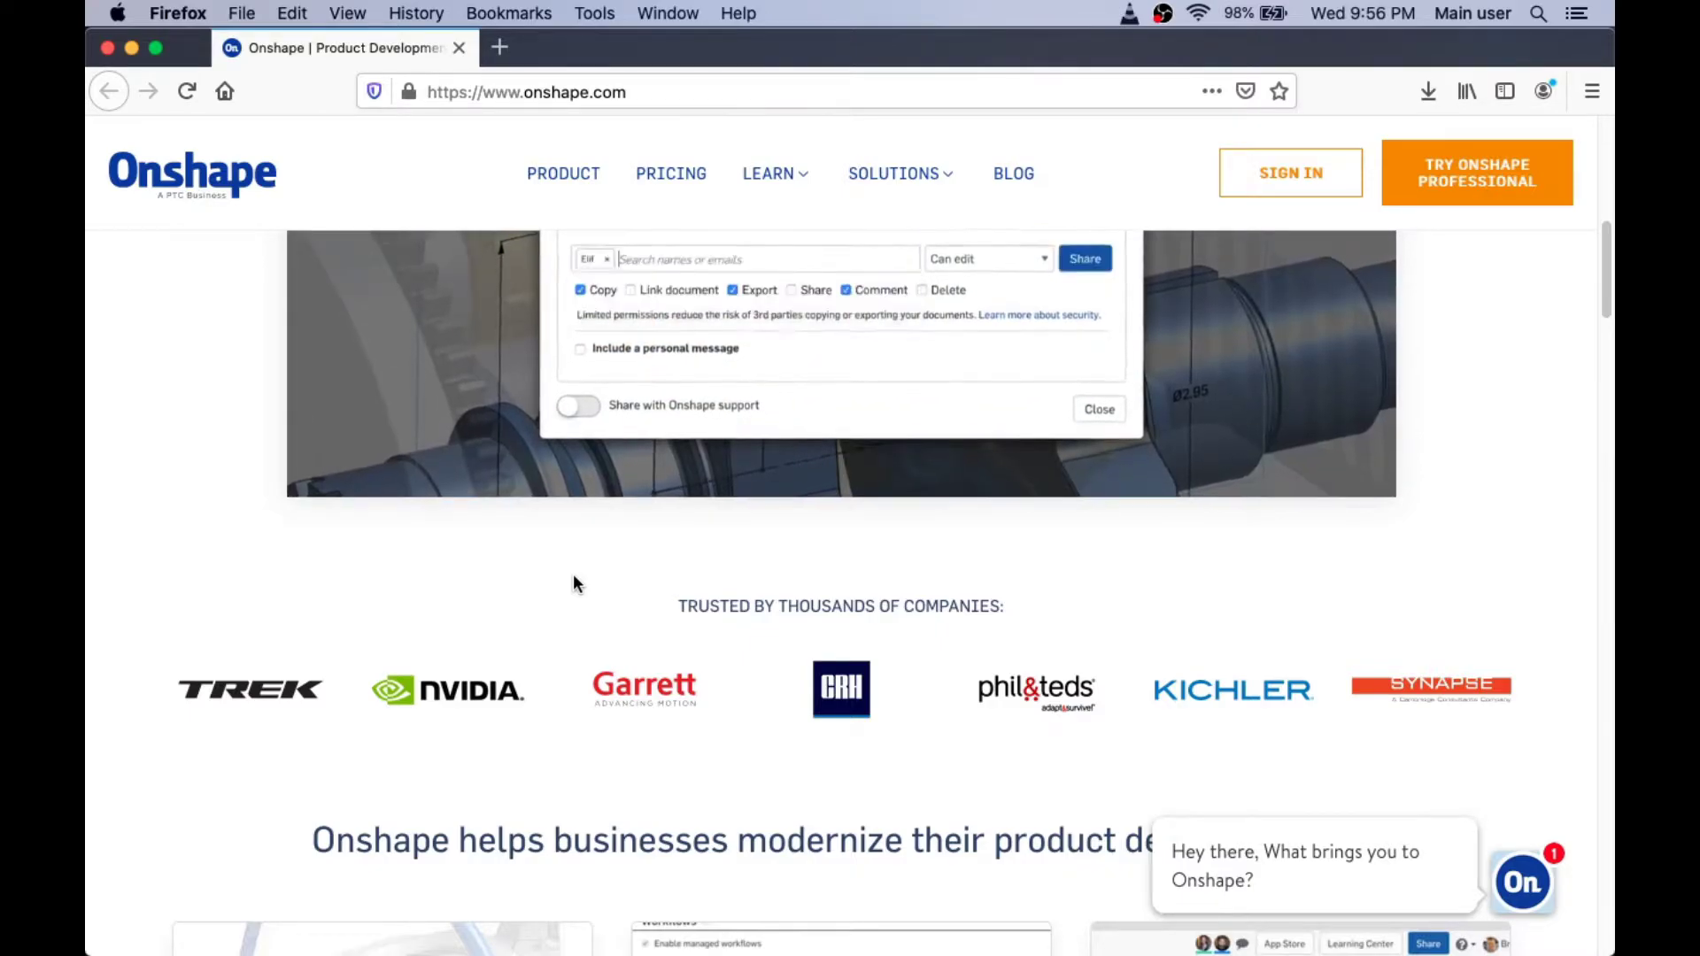
scroll(574, 577, "down", 20)
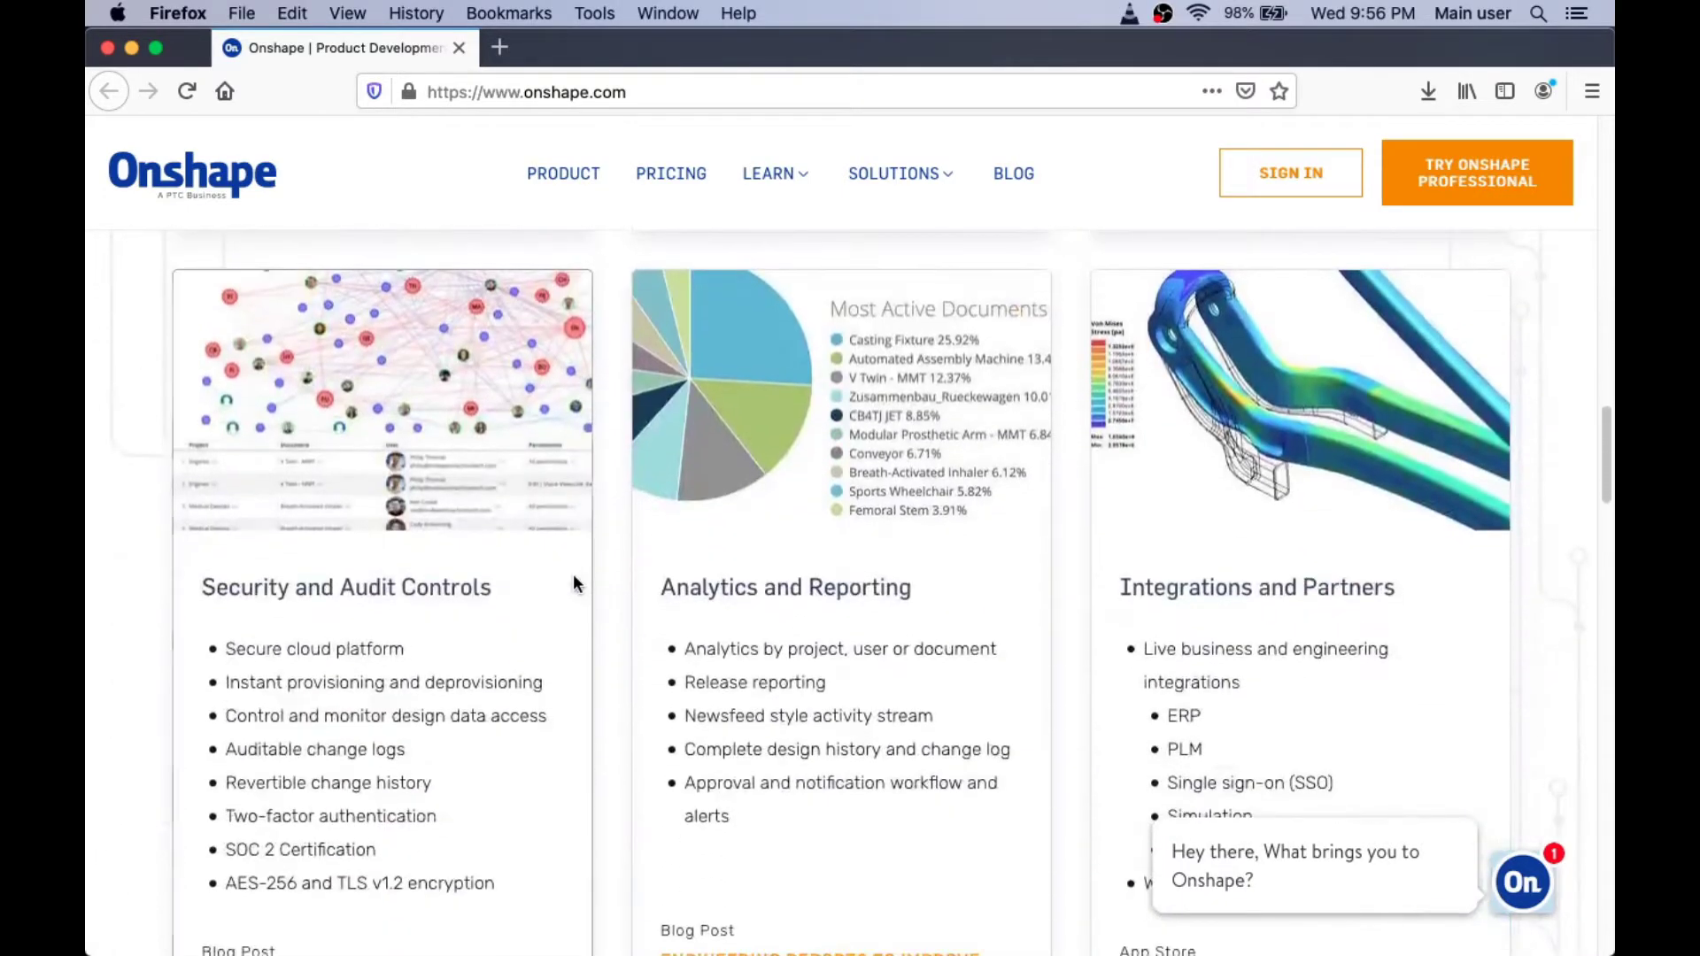
scroll(574, 577, "down", 20)
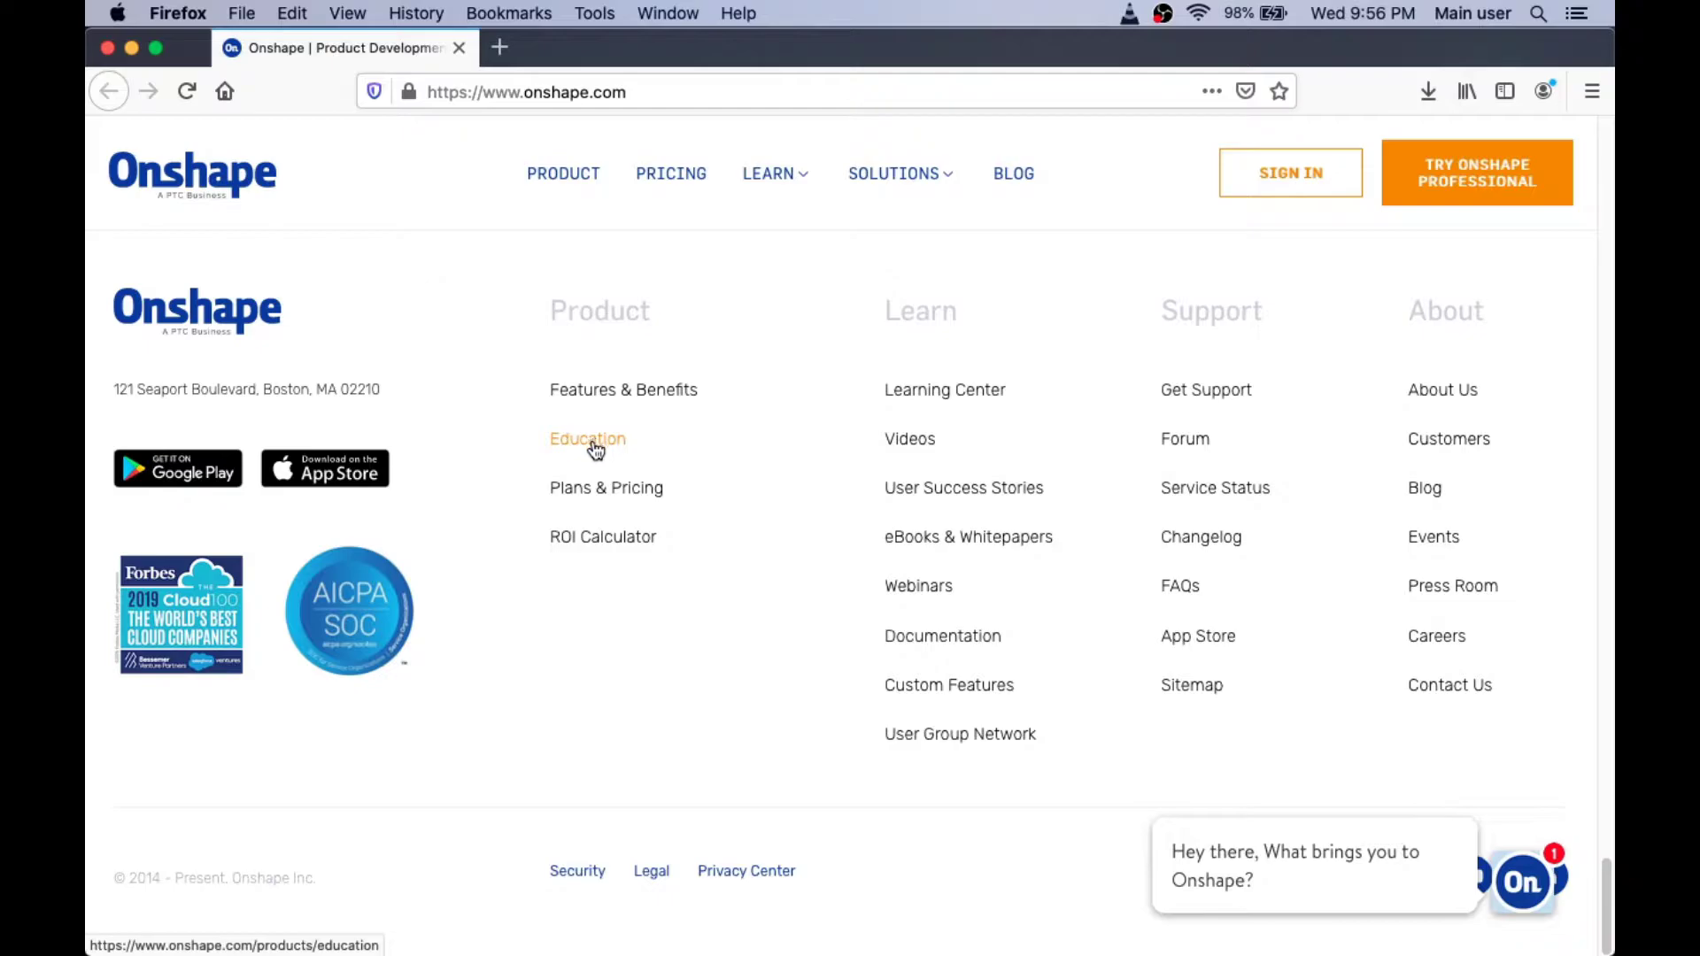
Step: Open the Education plan sign-up page from the footer's Education link
left_click(588, 439)
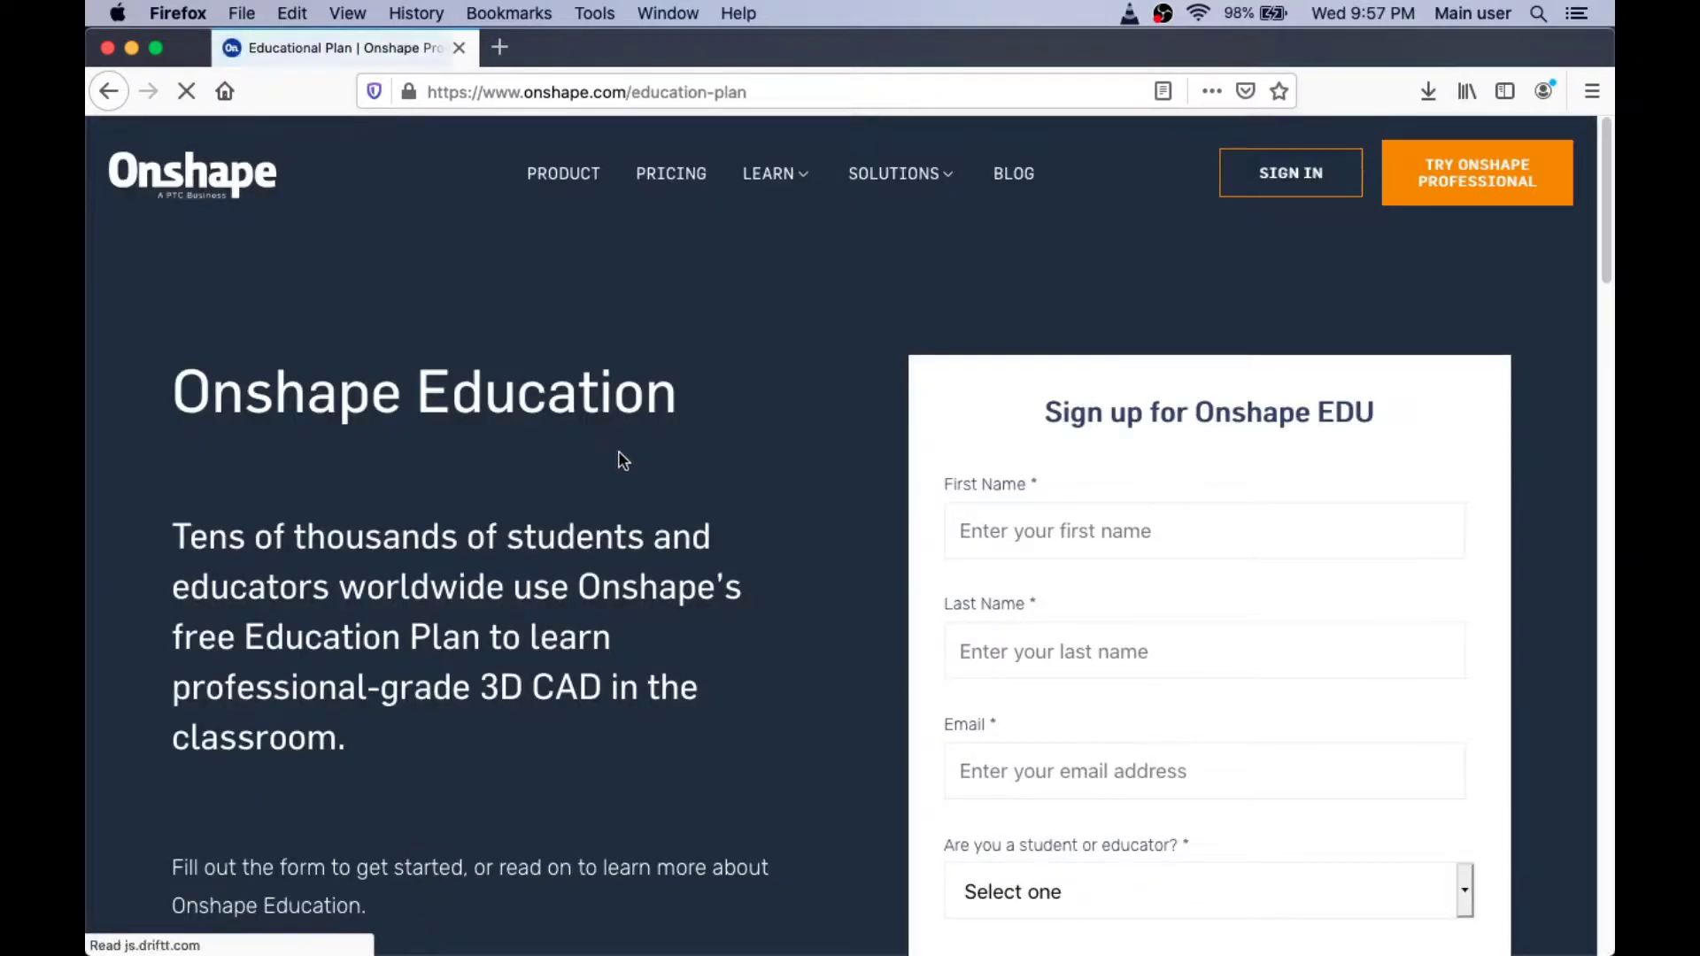
scroll(837, 516, "down", 3)
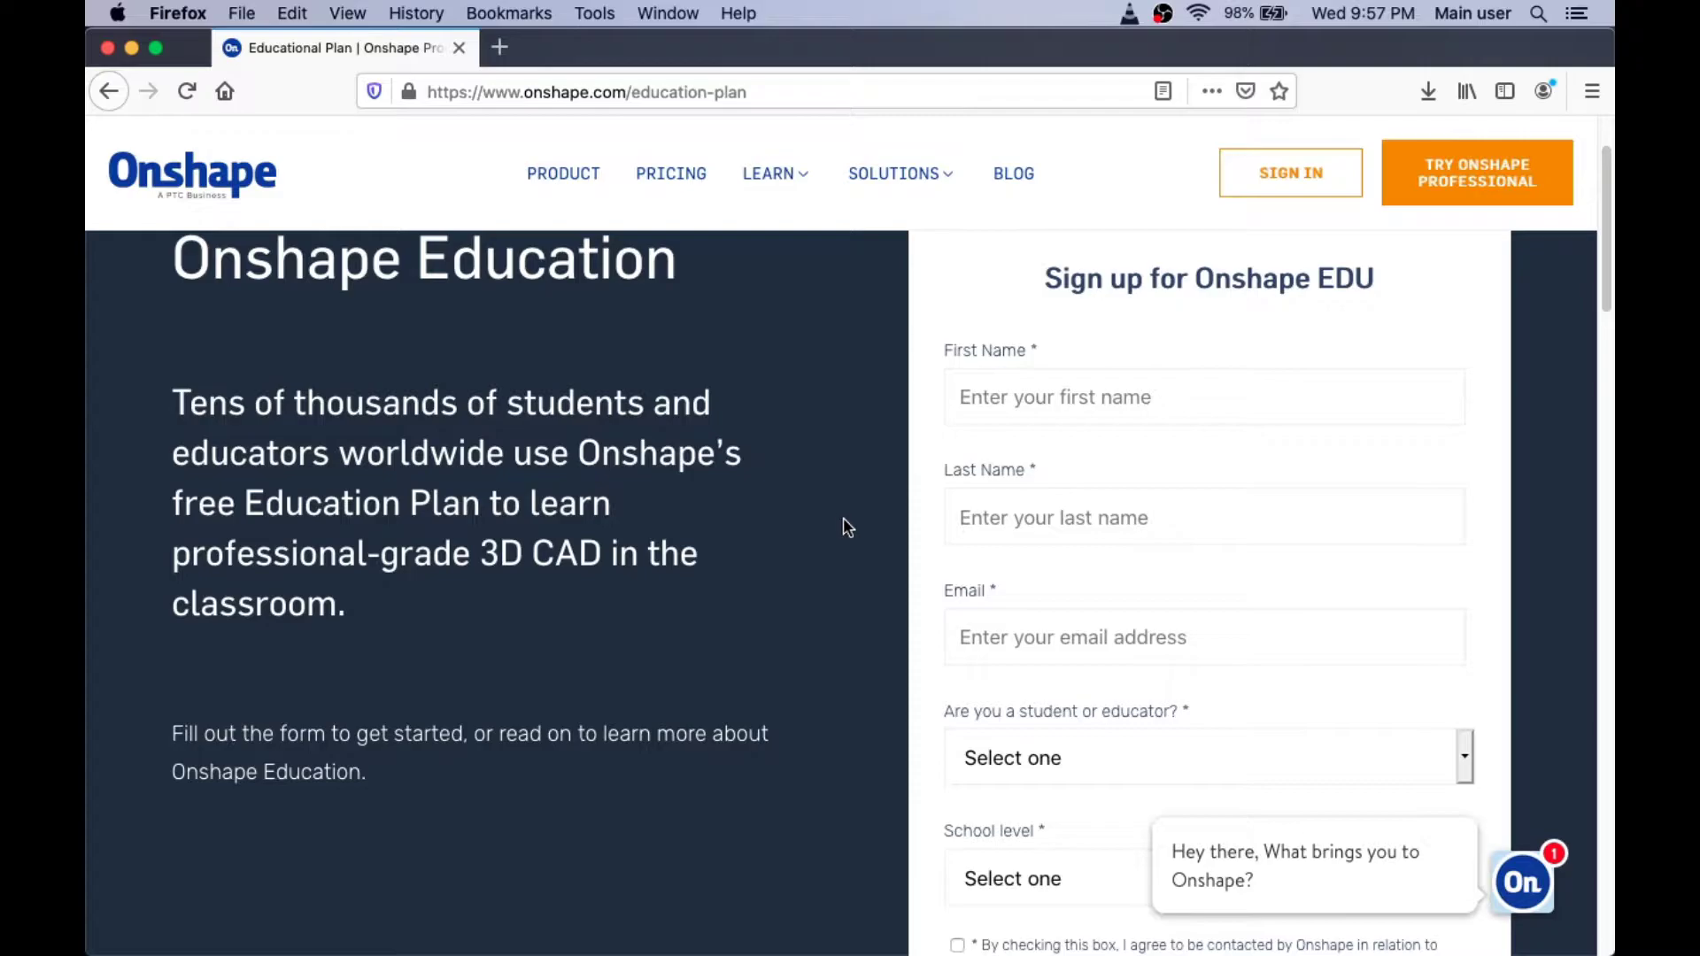
scroll(843, 522, "down", 2)
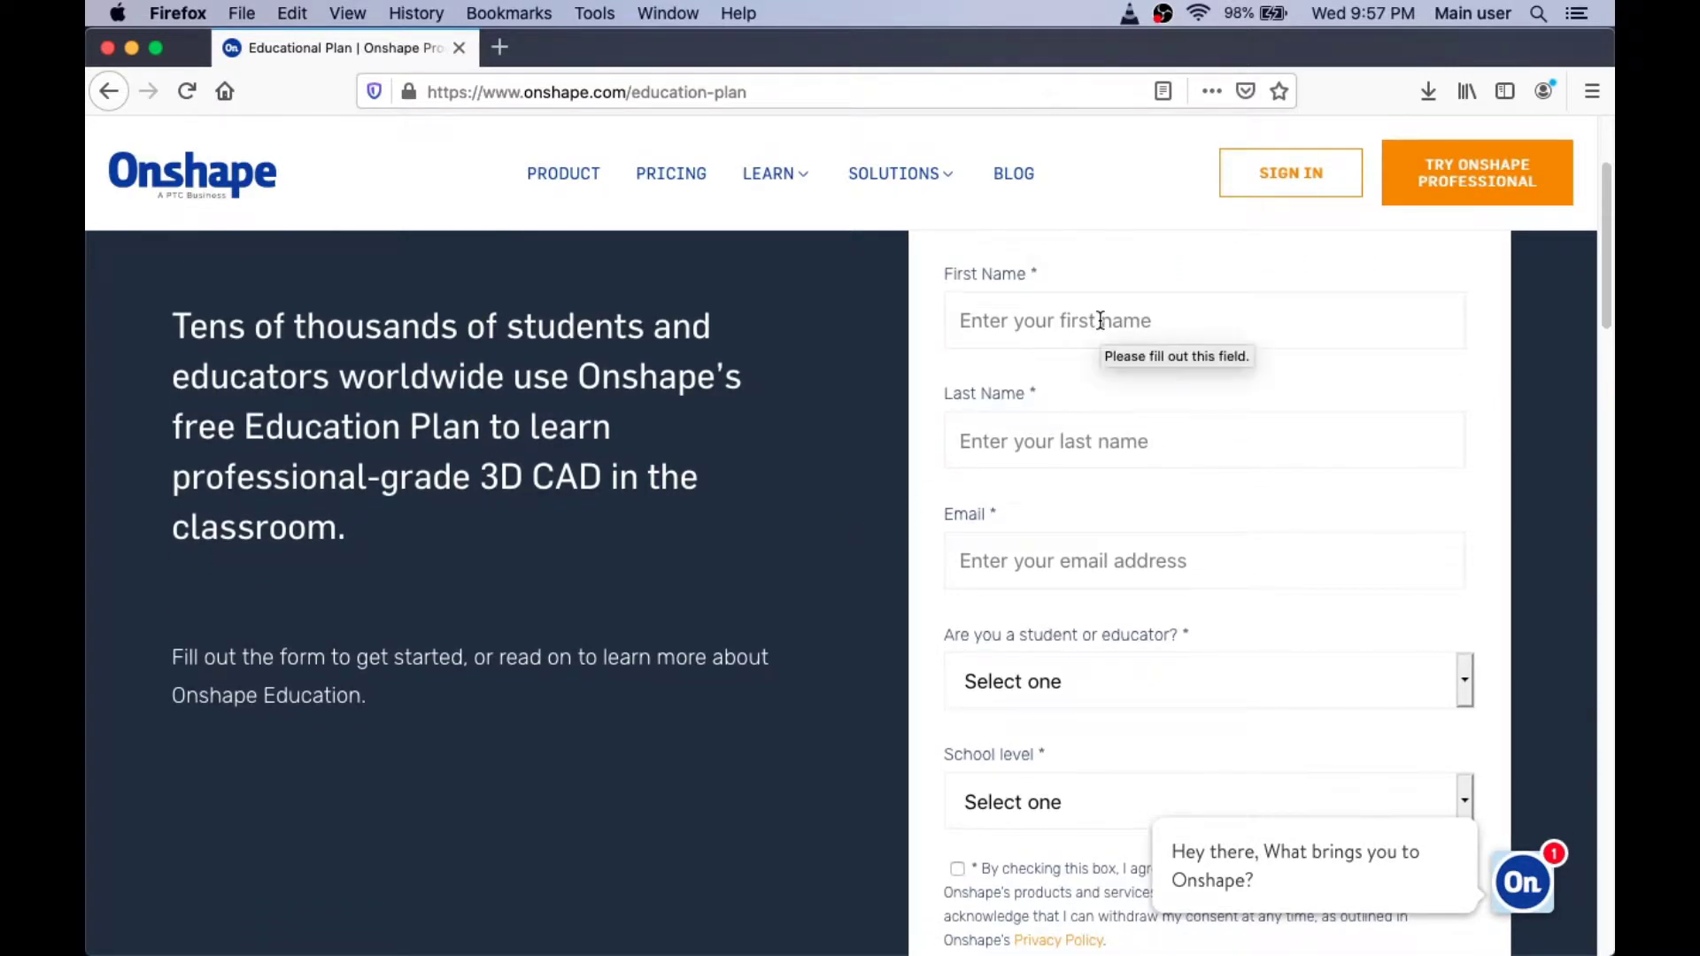
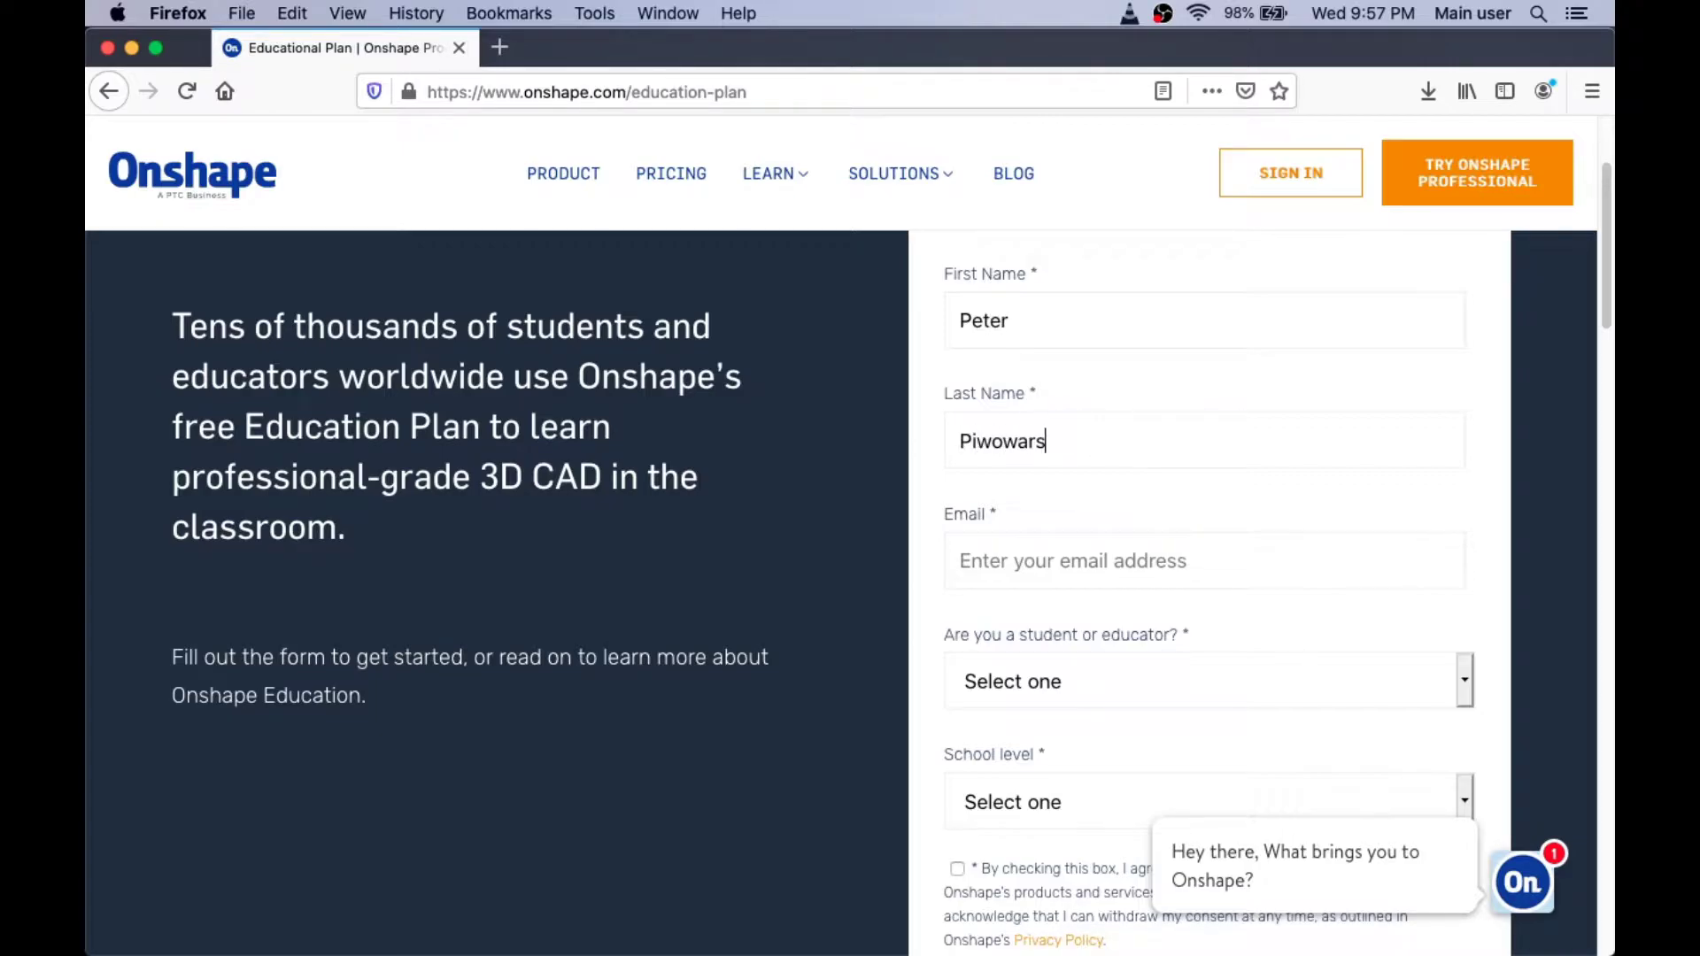
Step: Enter the user's first name, last name and e-mail address in the Onshape EDU form
key("Tab")
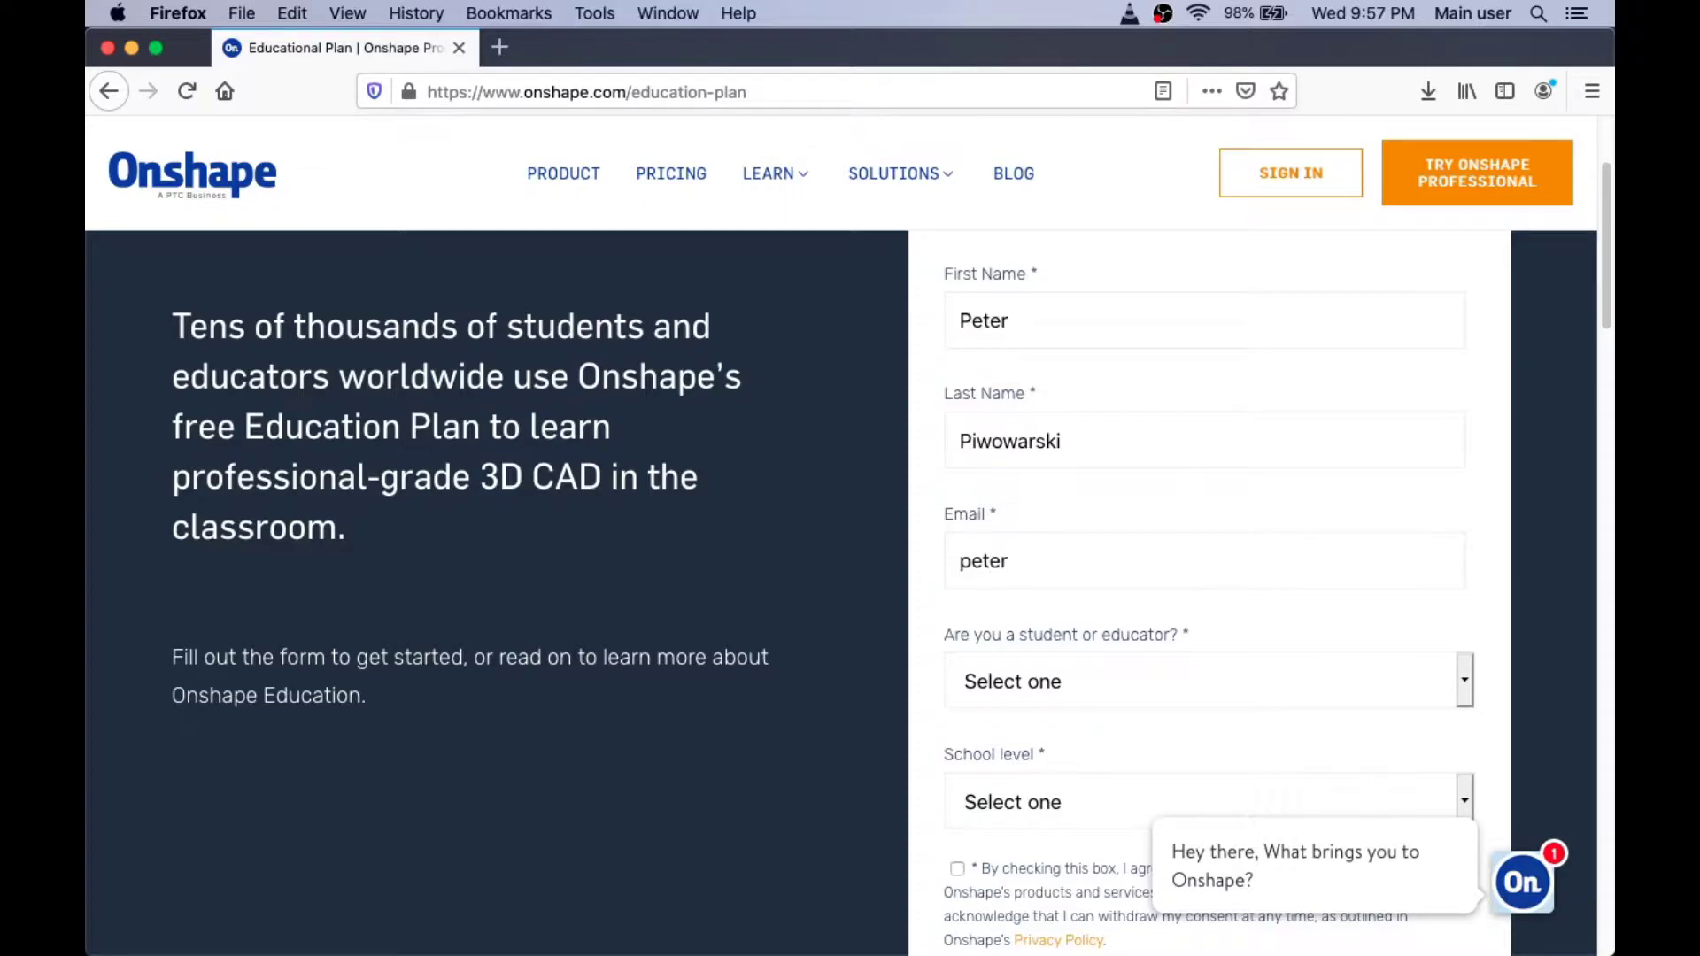
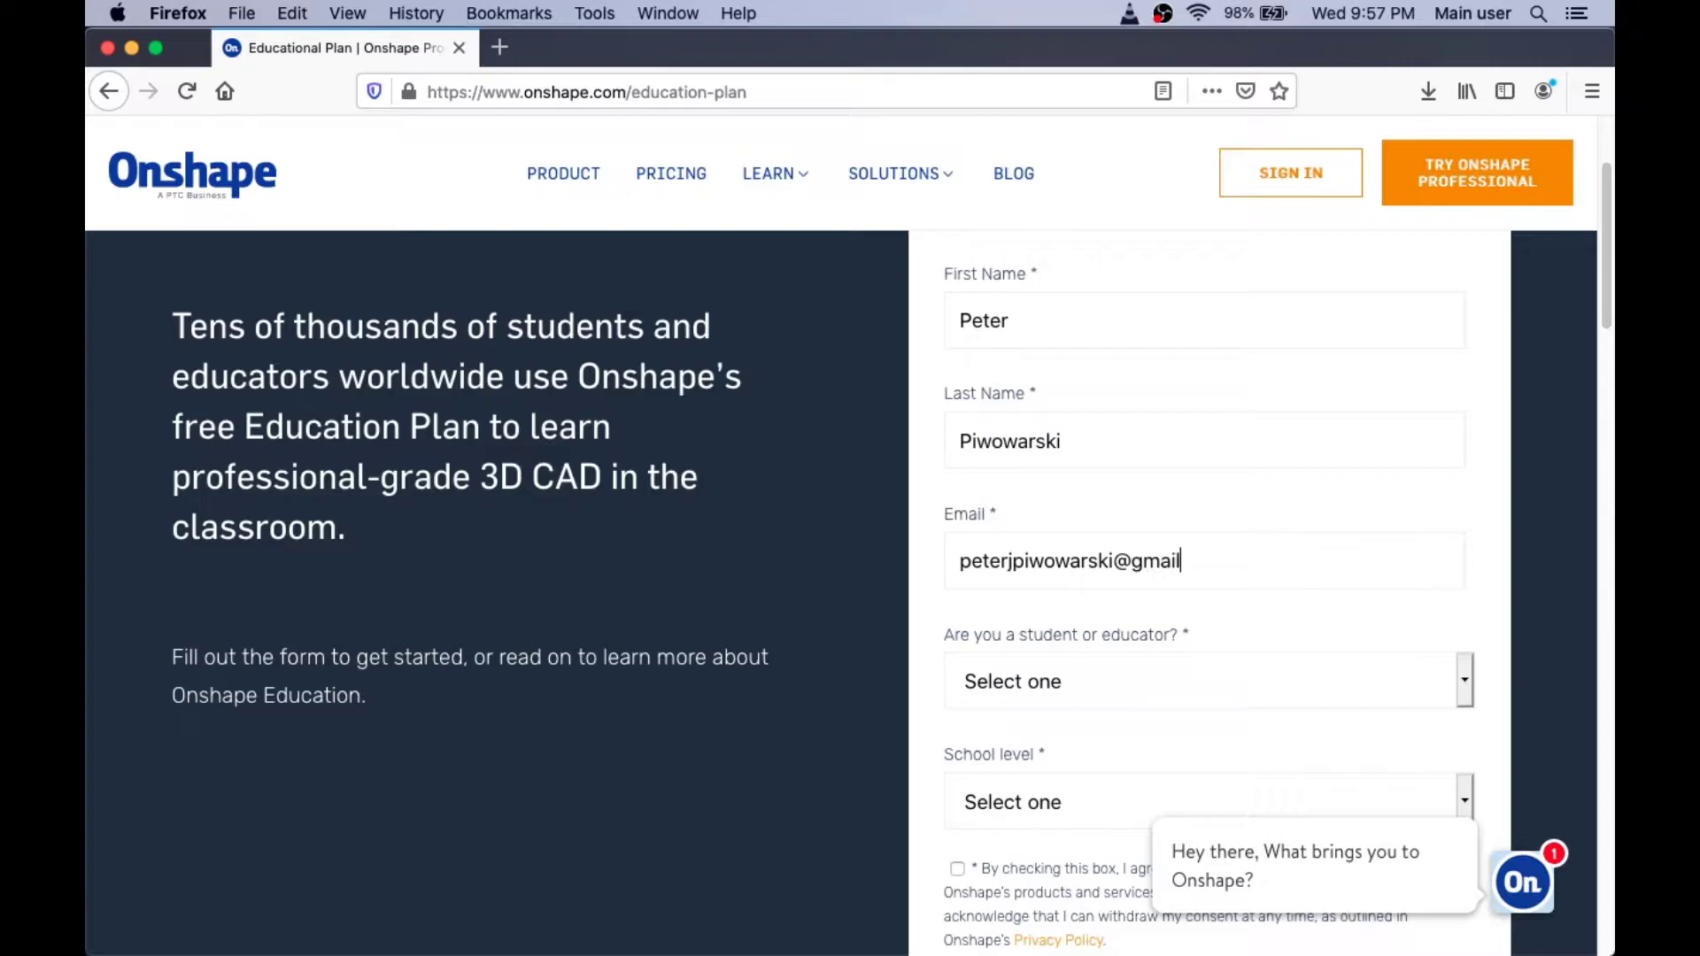
Step: Choose Student as the role and Grade School (K-12) as the school level
left_click(1461, 682)
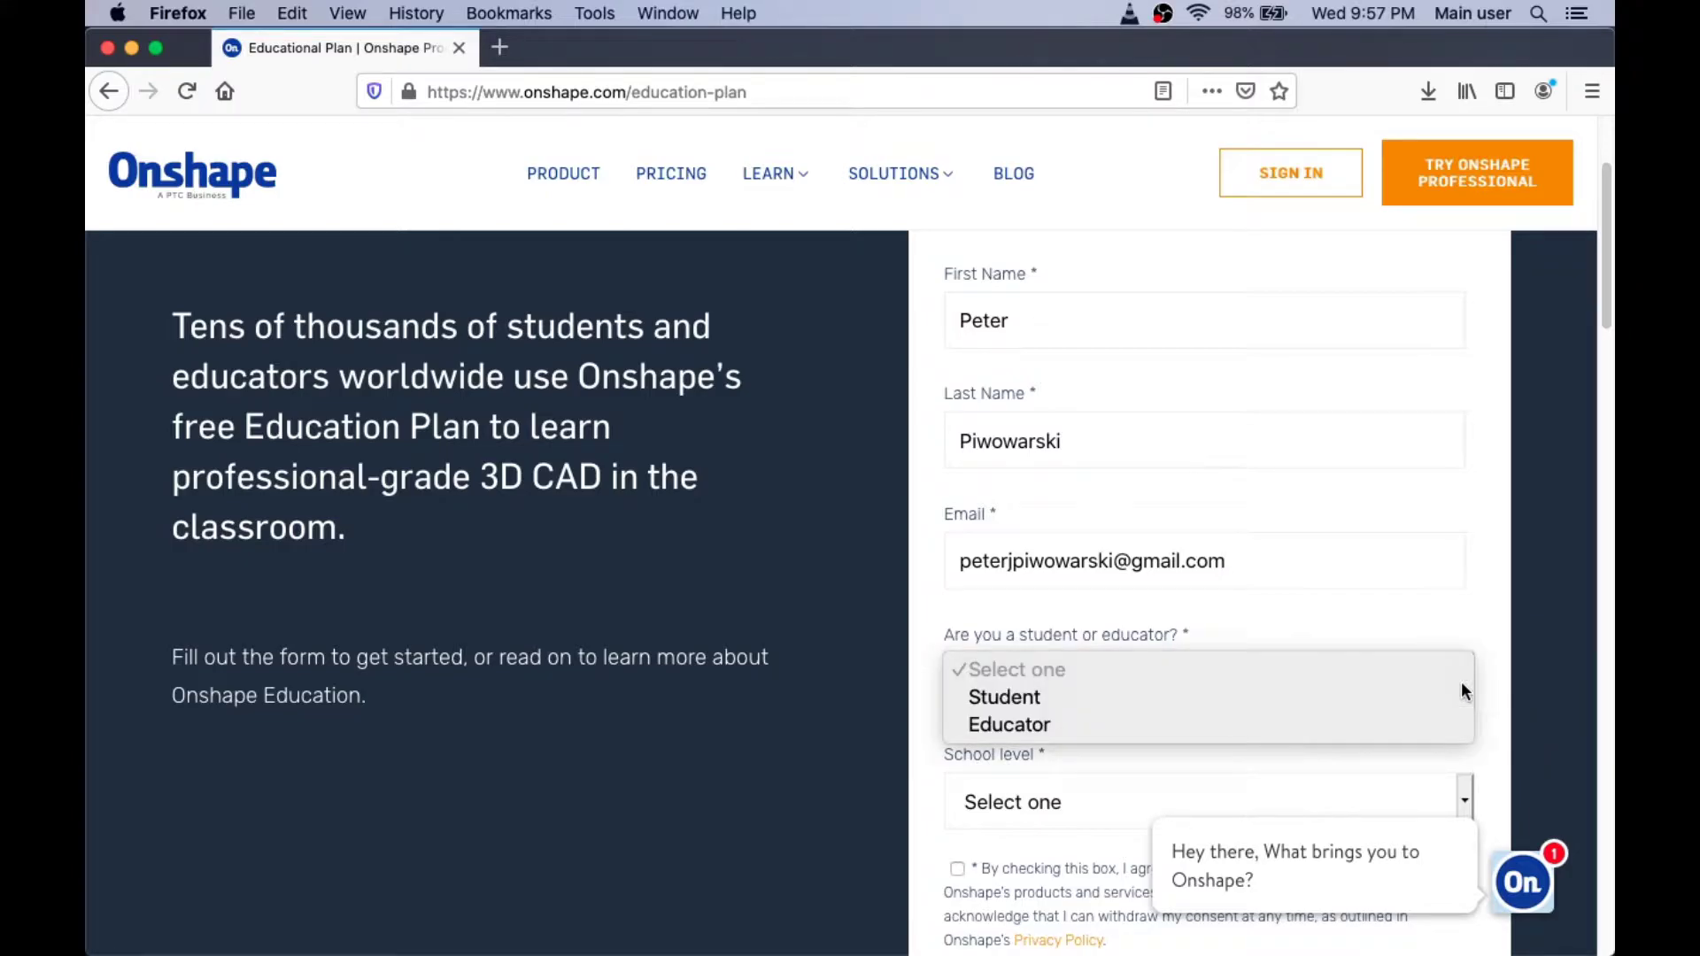
left_click(1294, 698)
scroll(1294, 698, "down", 4)
scroll(1294, 699, "down", 1)
left_click(1461, 437)
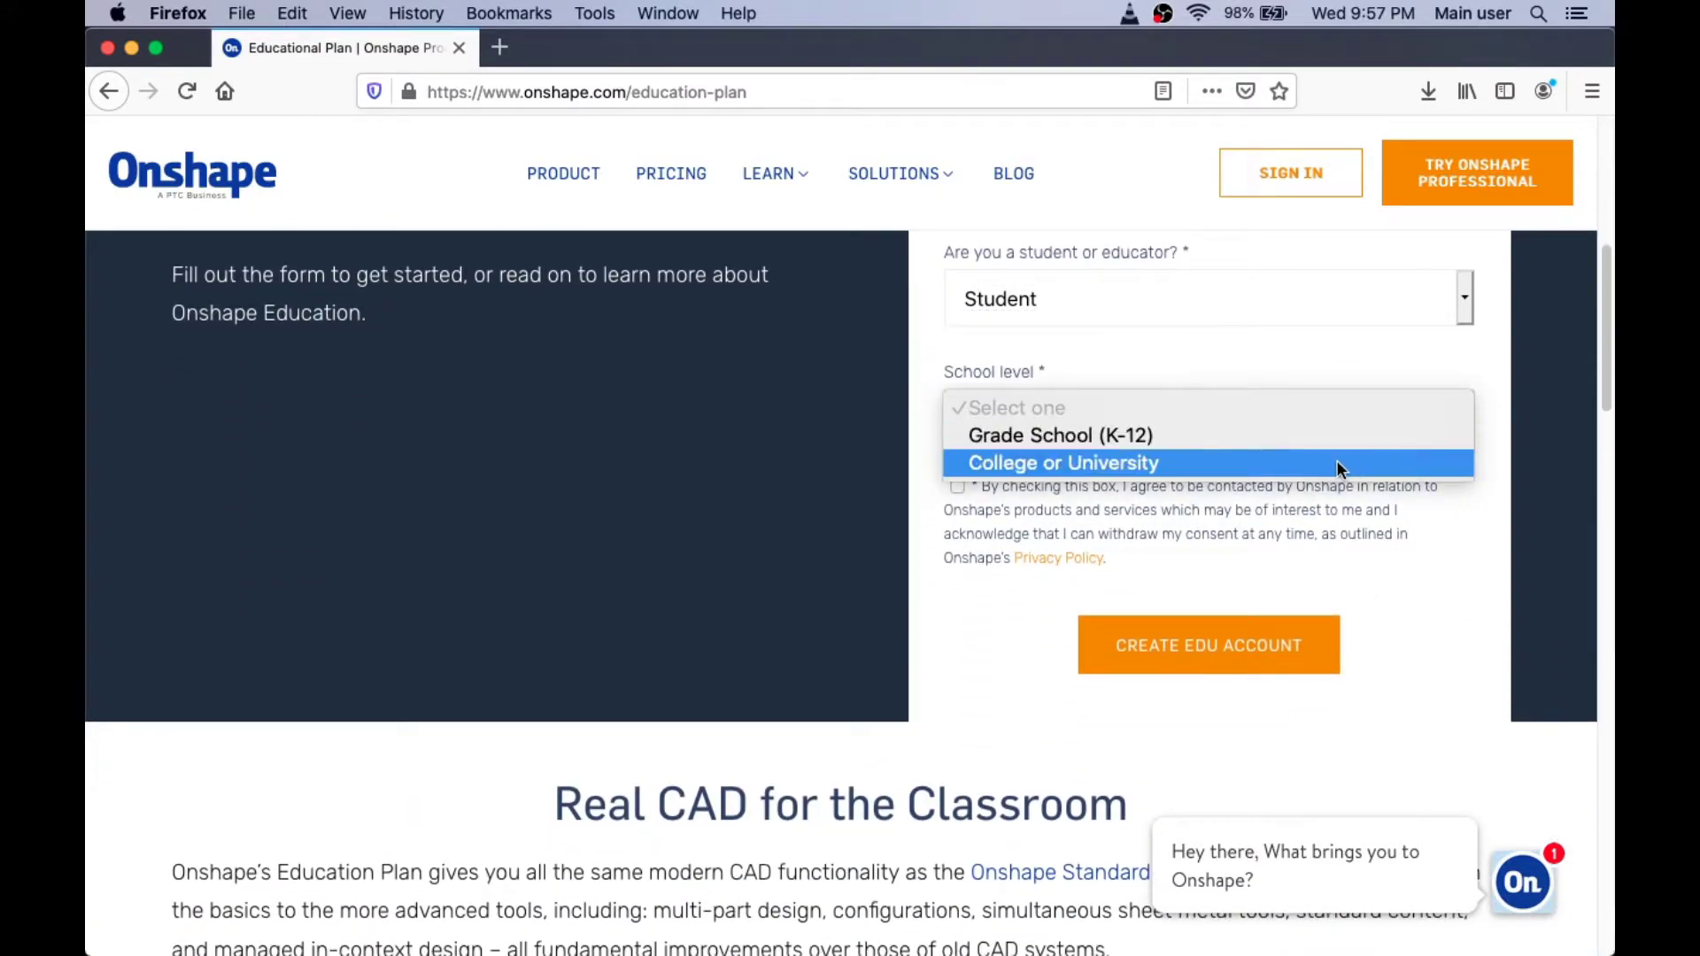
left_click(1273, 438)
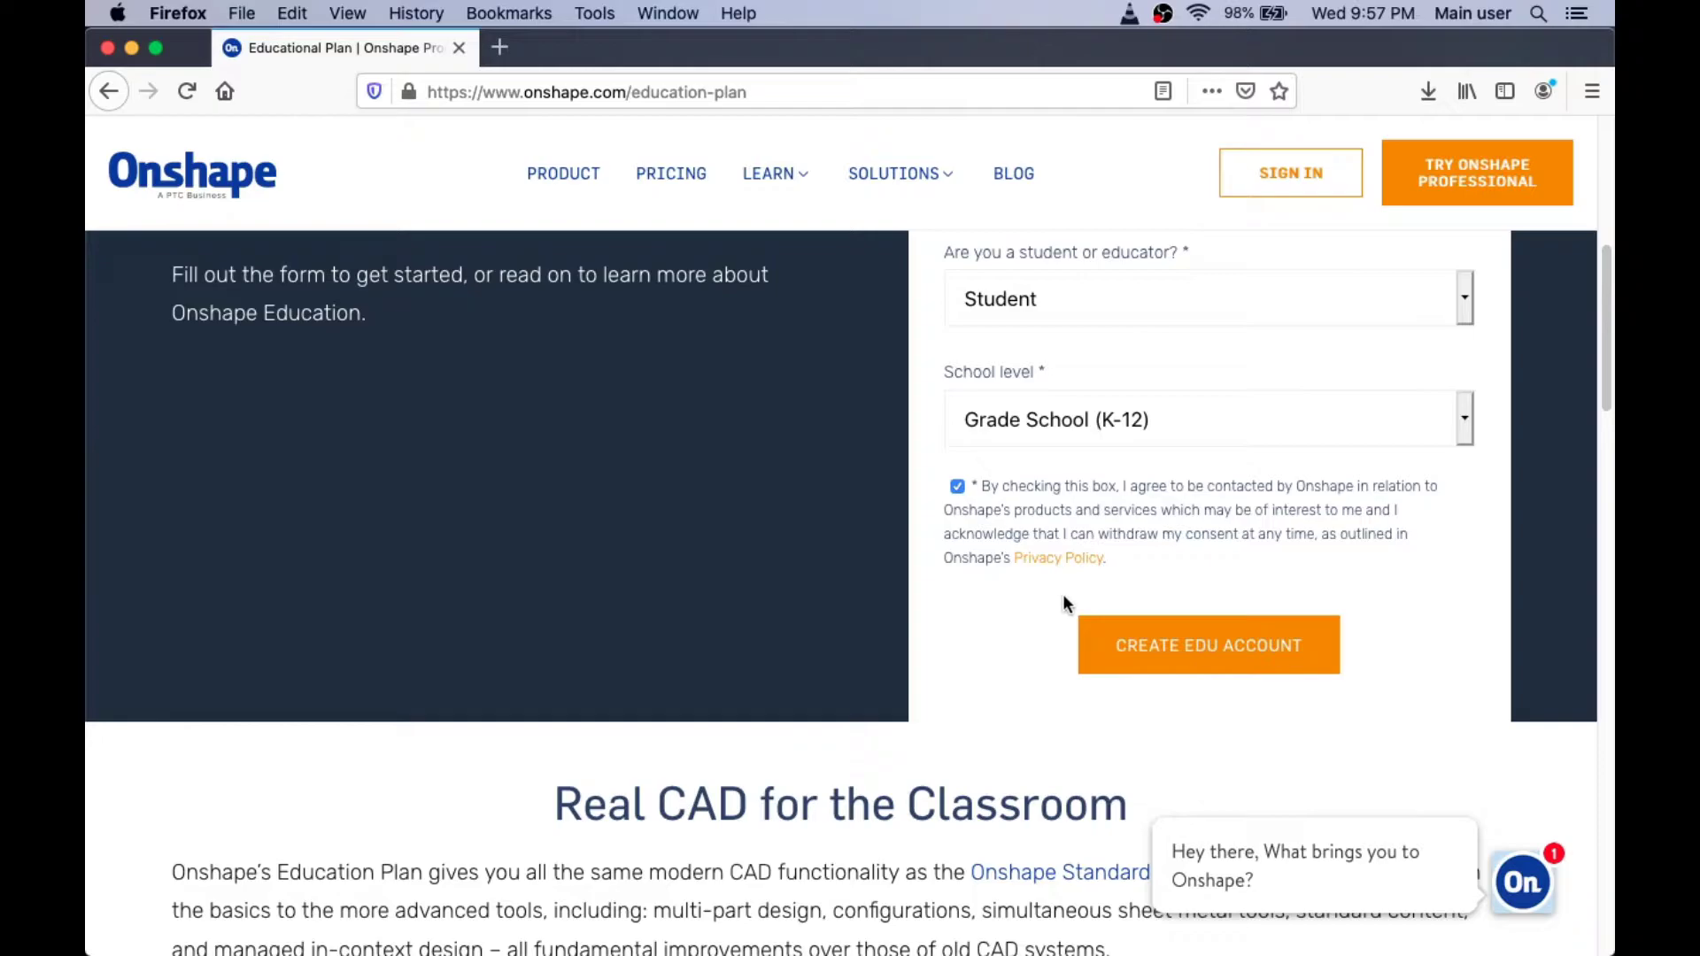
Step: Submit the first sign-up step to reach the school details form
left_click(1163, 654)
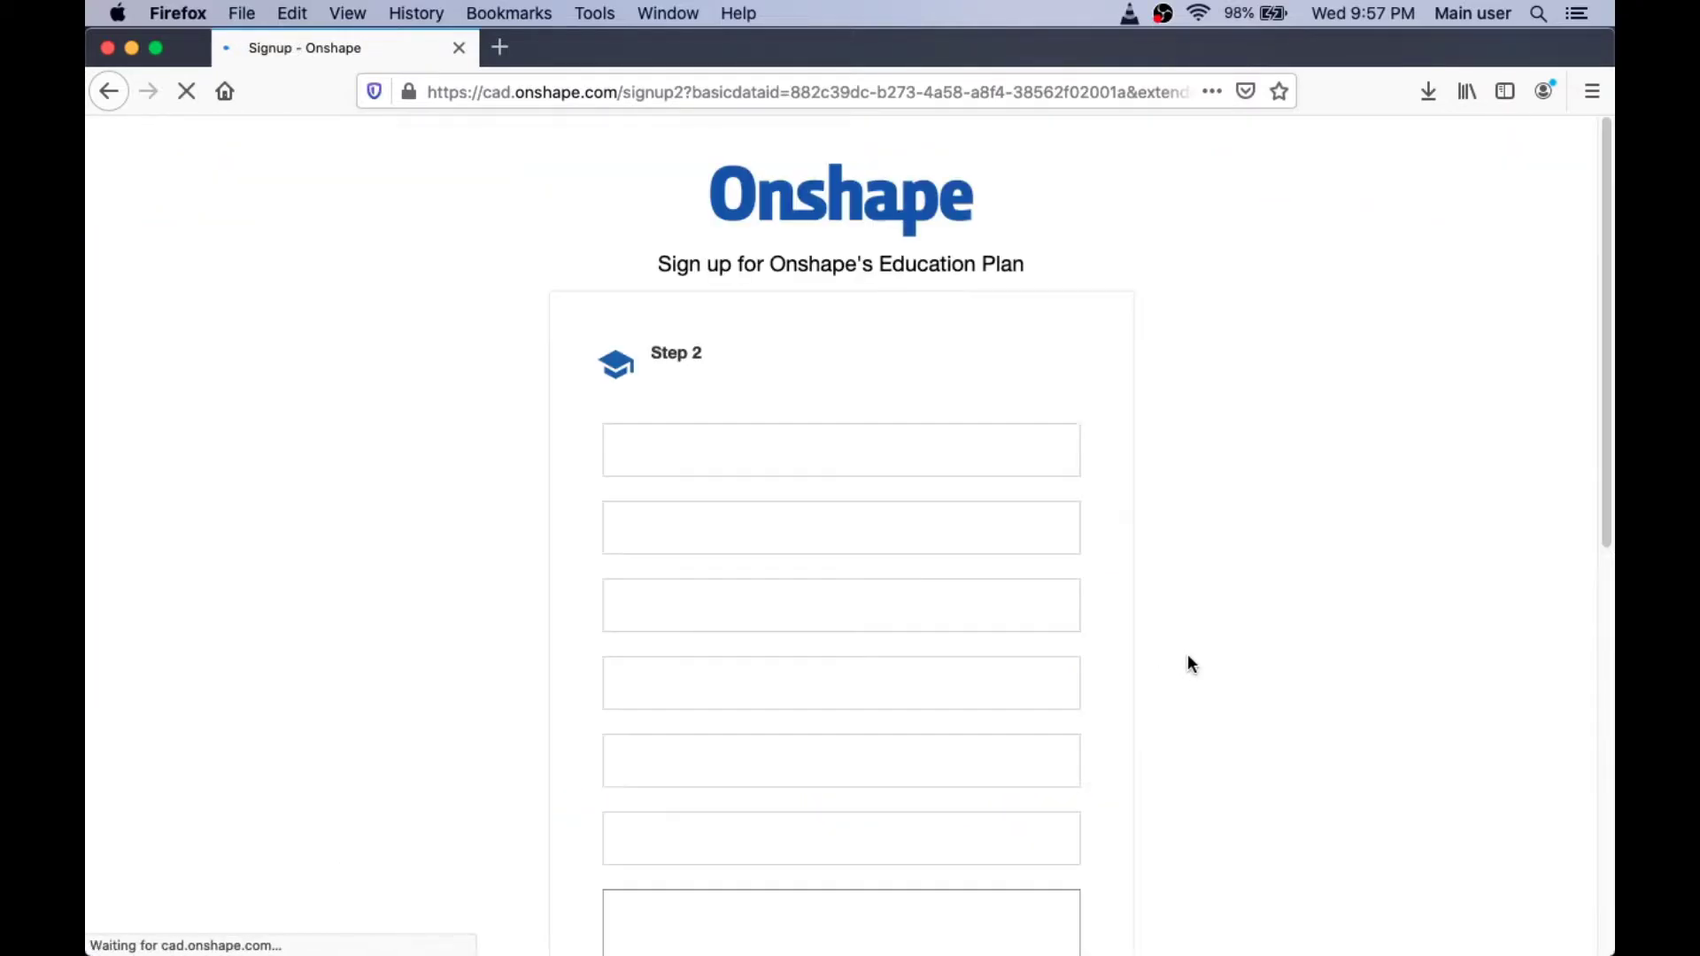
scroll(989, 504, "down", 5)
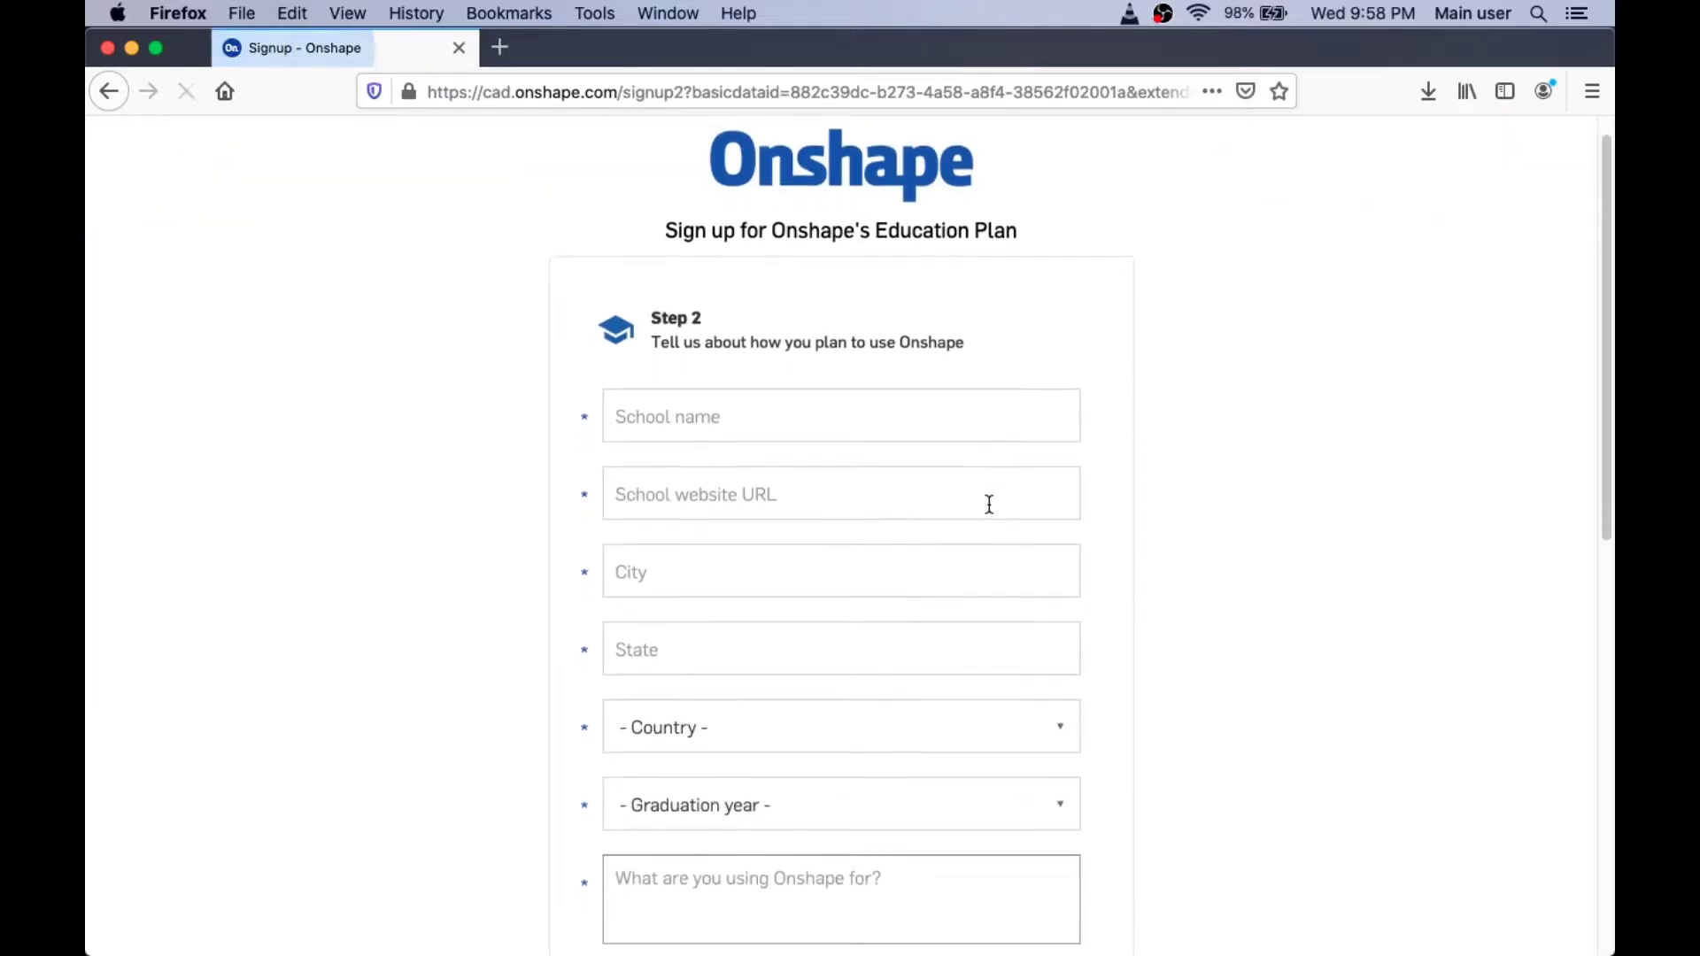
scroll(987, 502, "down", 2)
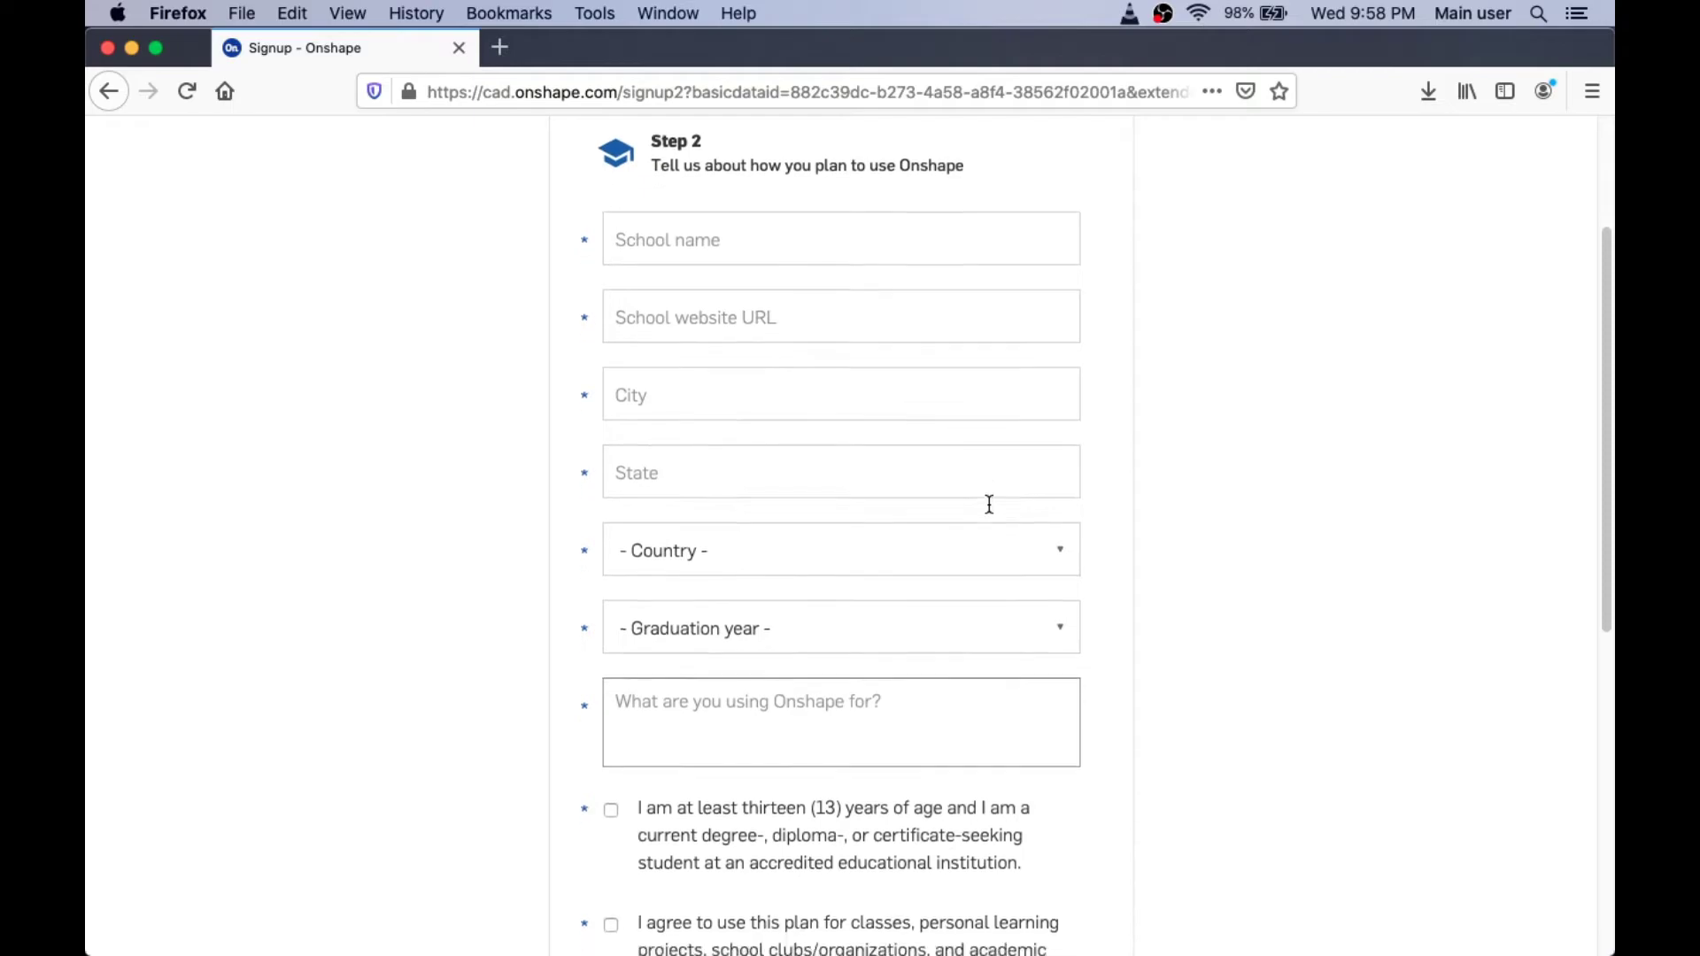
left_click(793, 210)
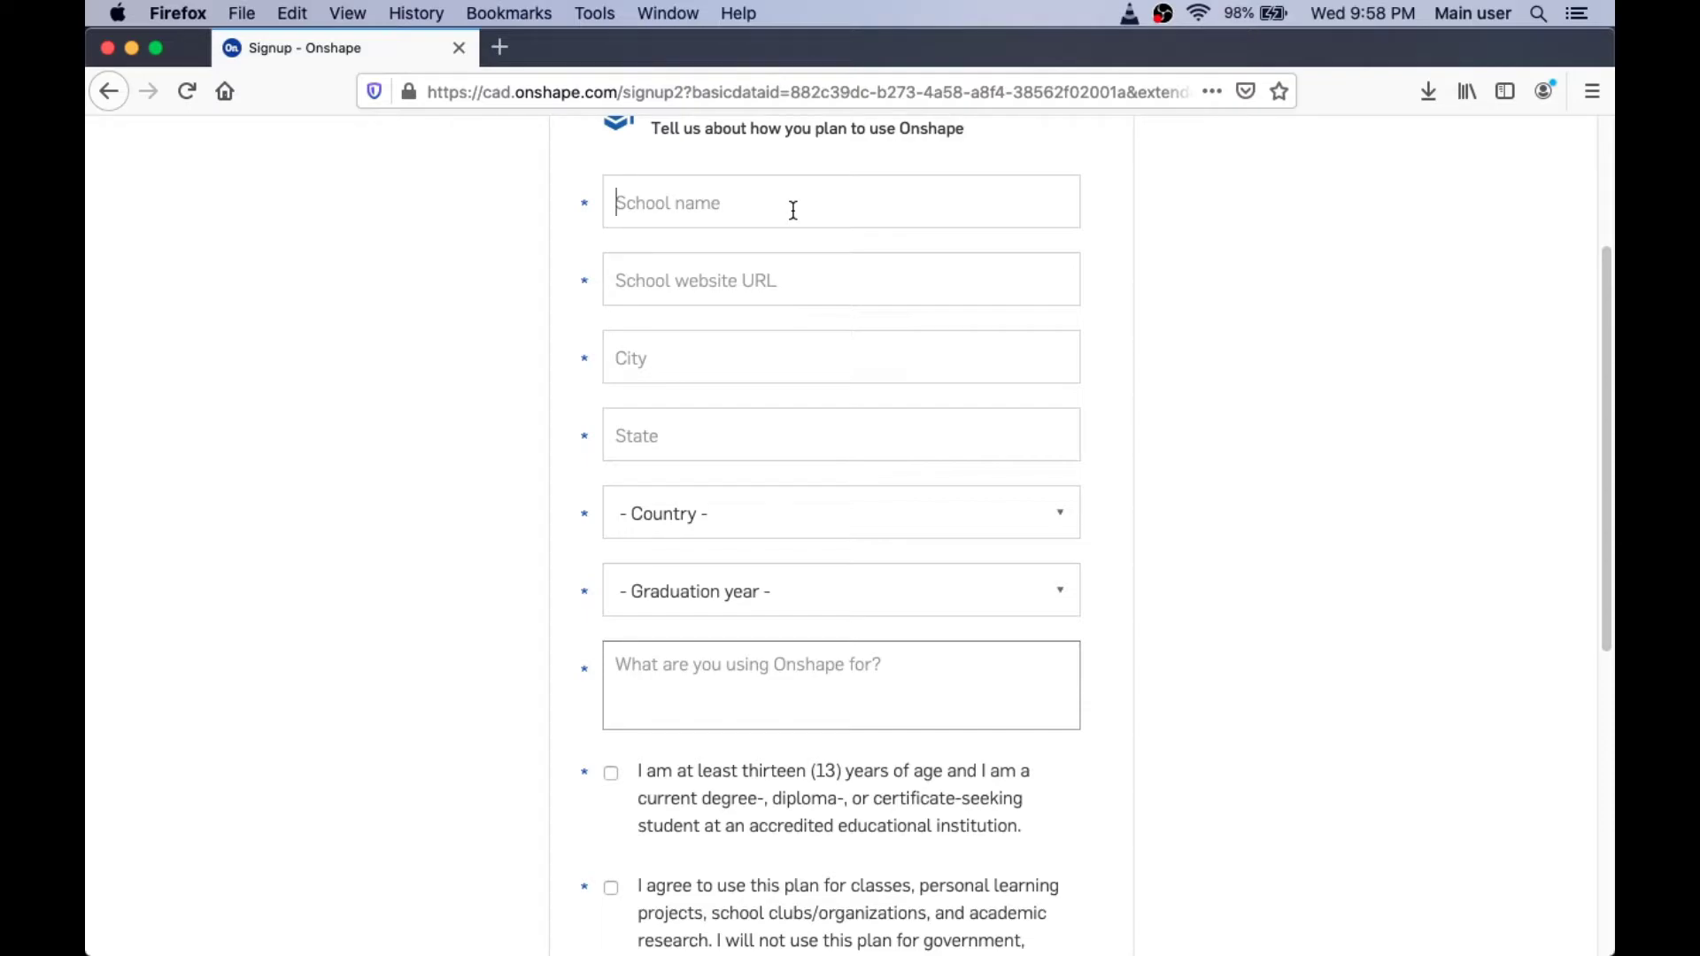
type("Delta College")
key("Tab")
type("htt")
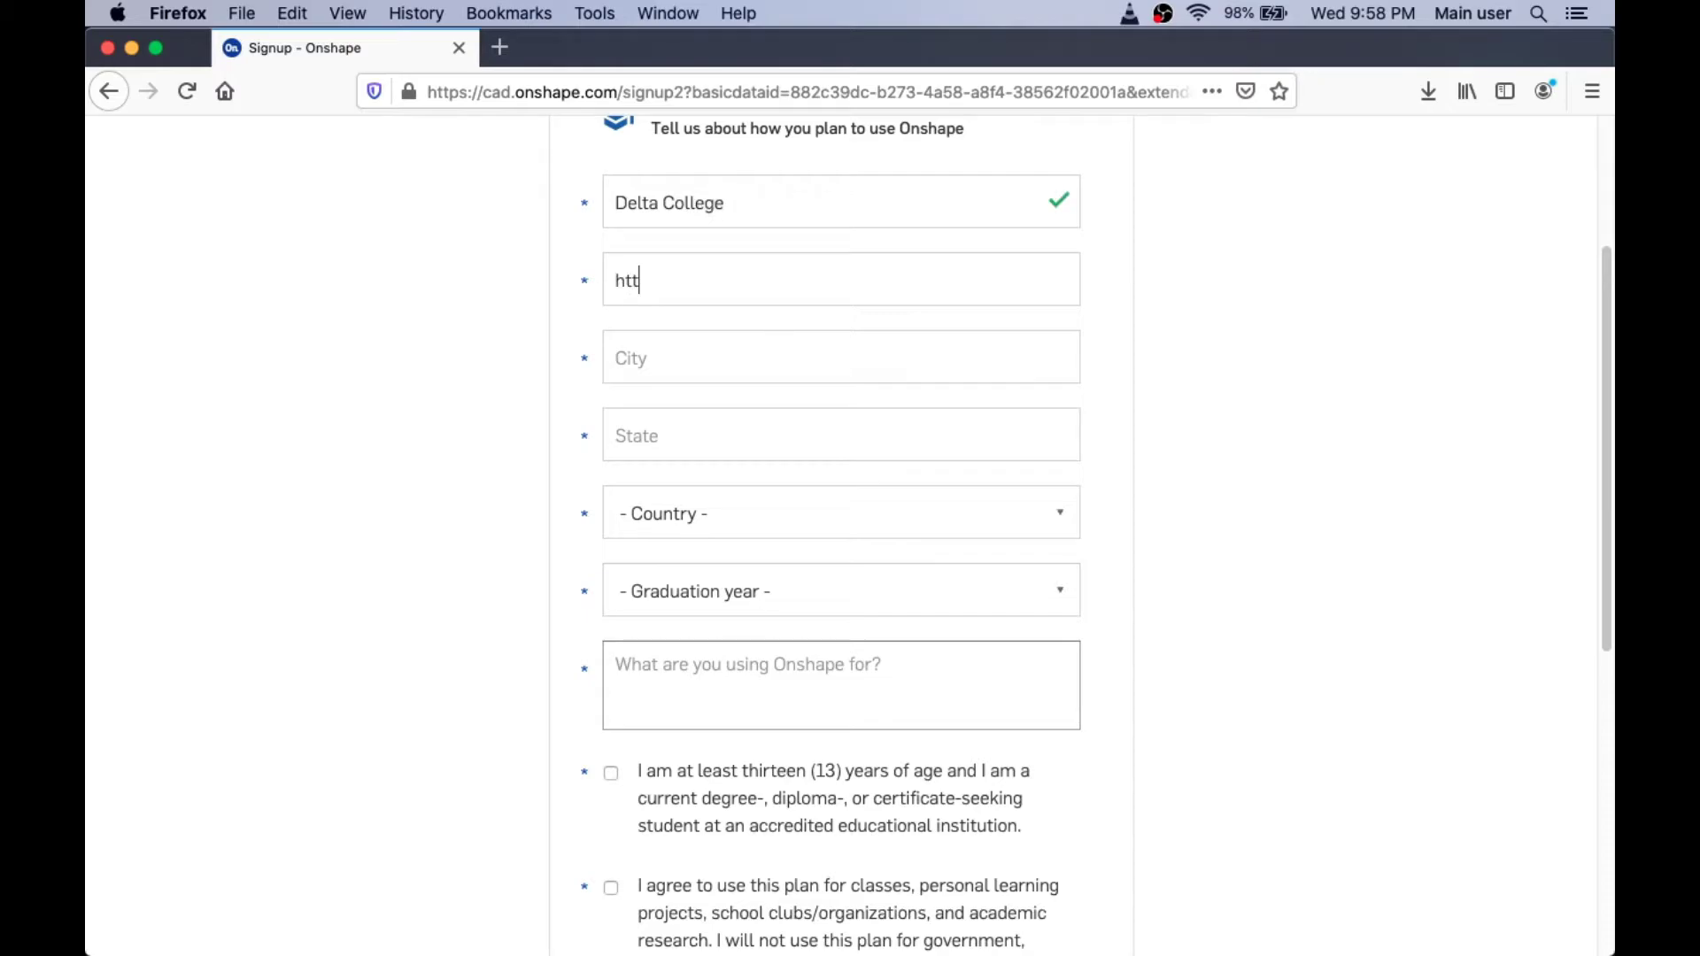
type("ps://www.delta.edu")
key("Tab")
type("Uni")
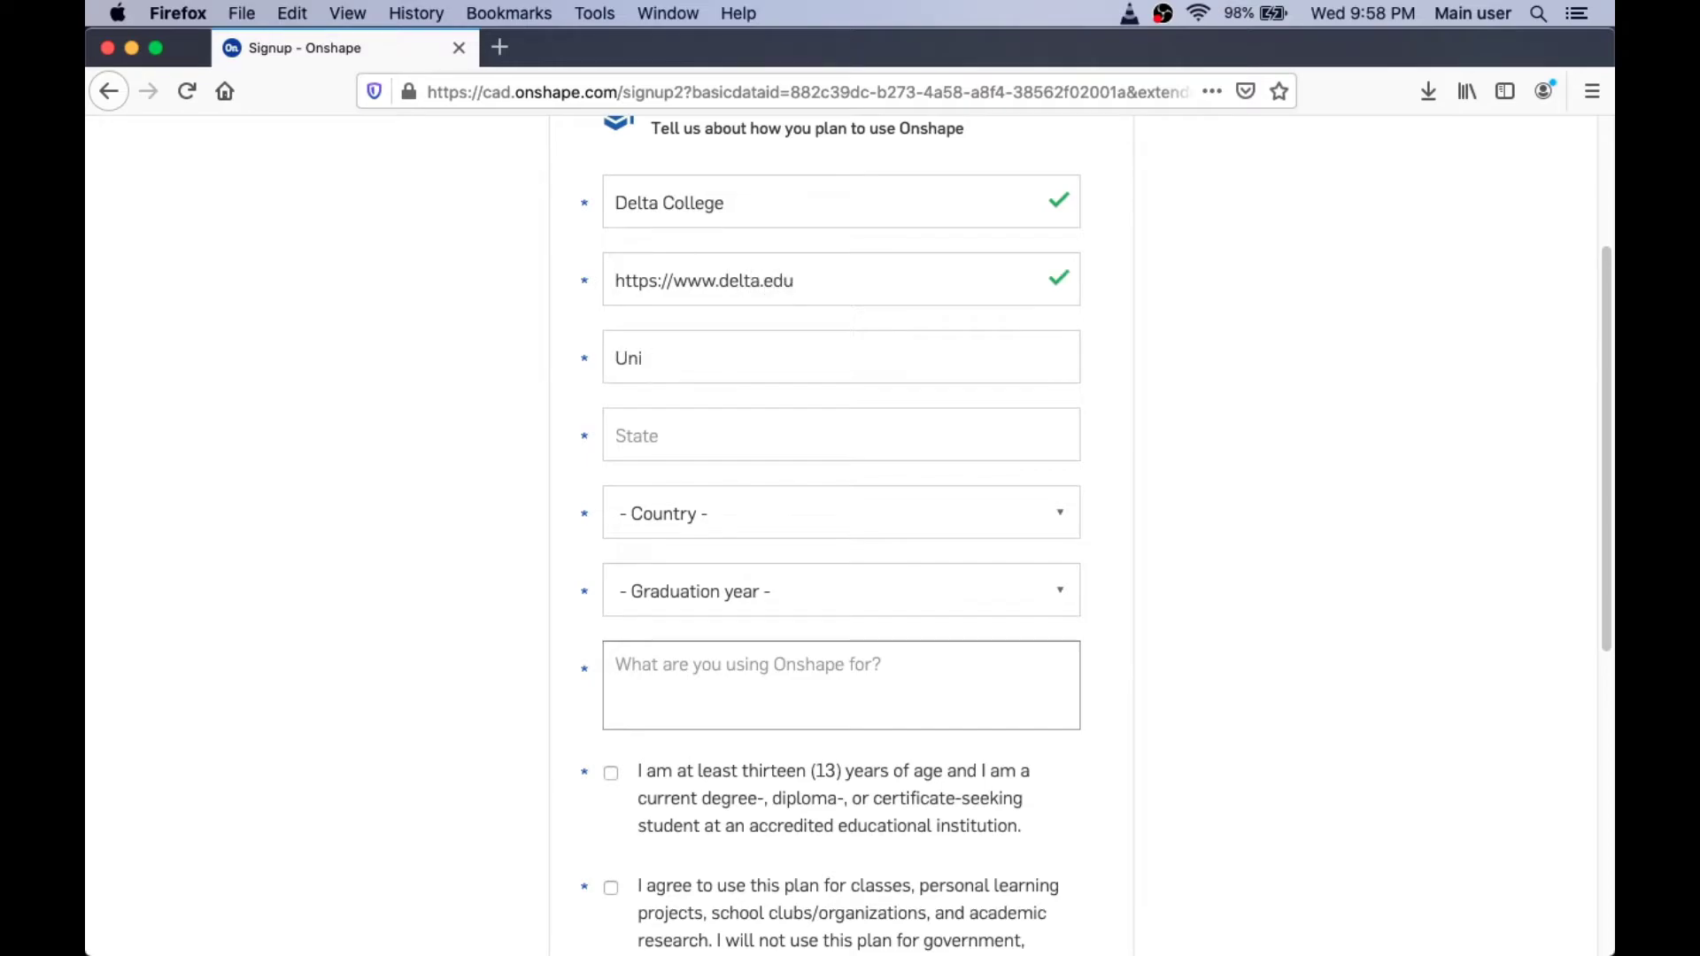
type("versity Center")
key("Tab")
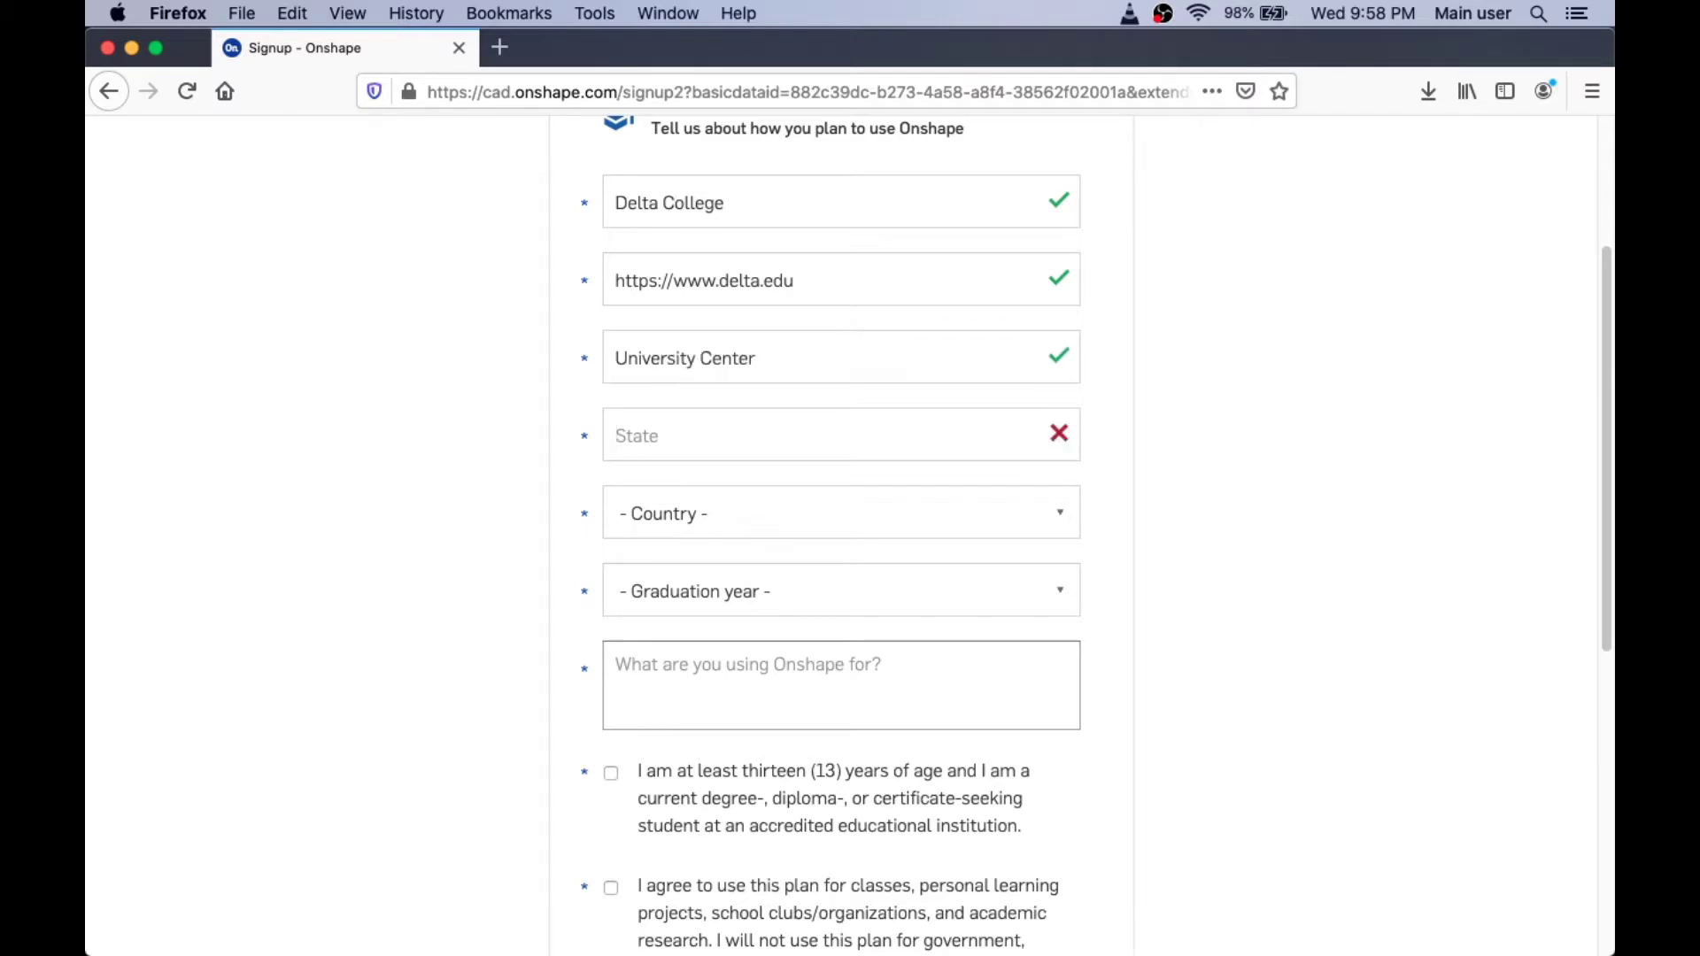
type("Michigan")
key("Tab")
type("un")
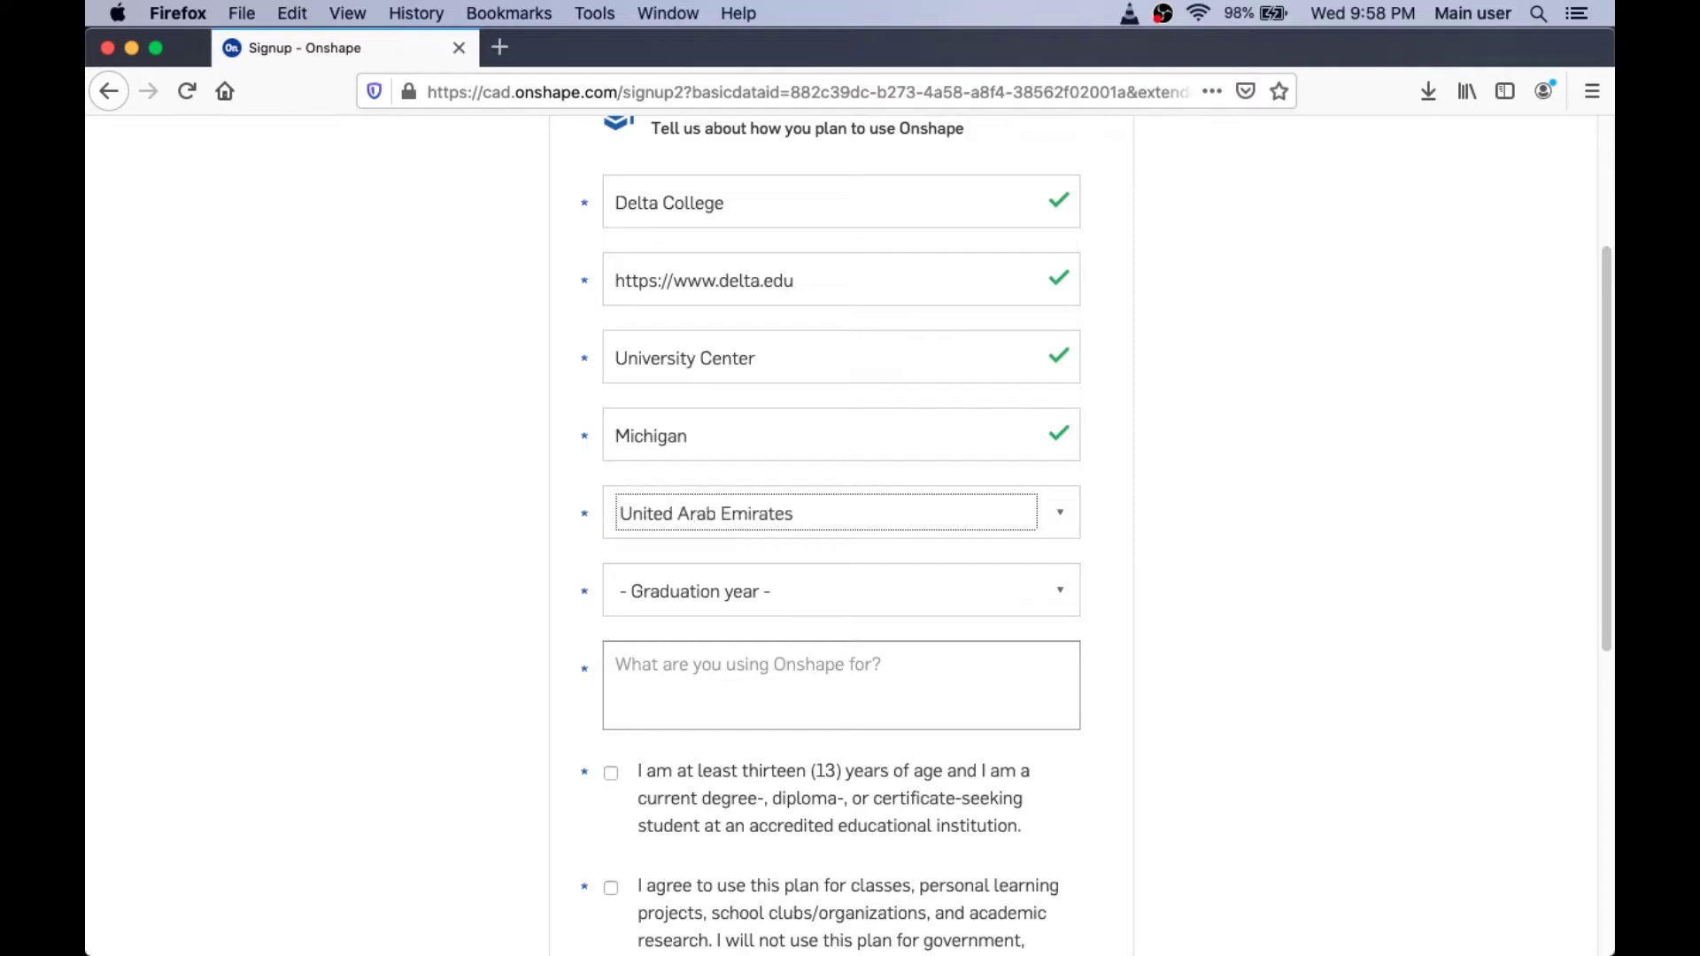
type("ited s")
key("Tab")
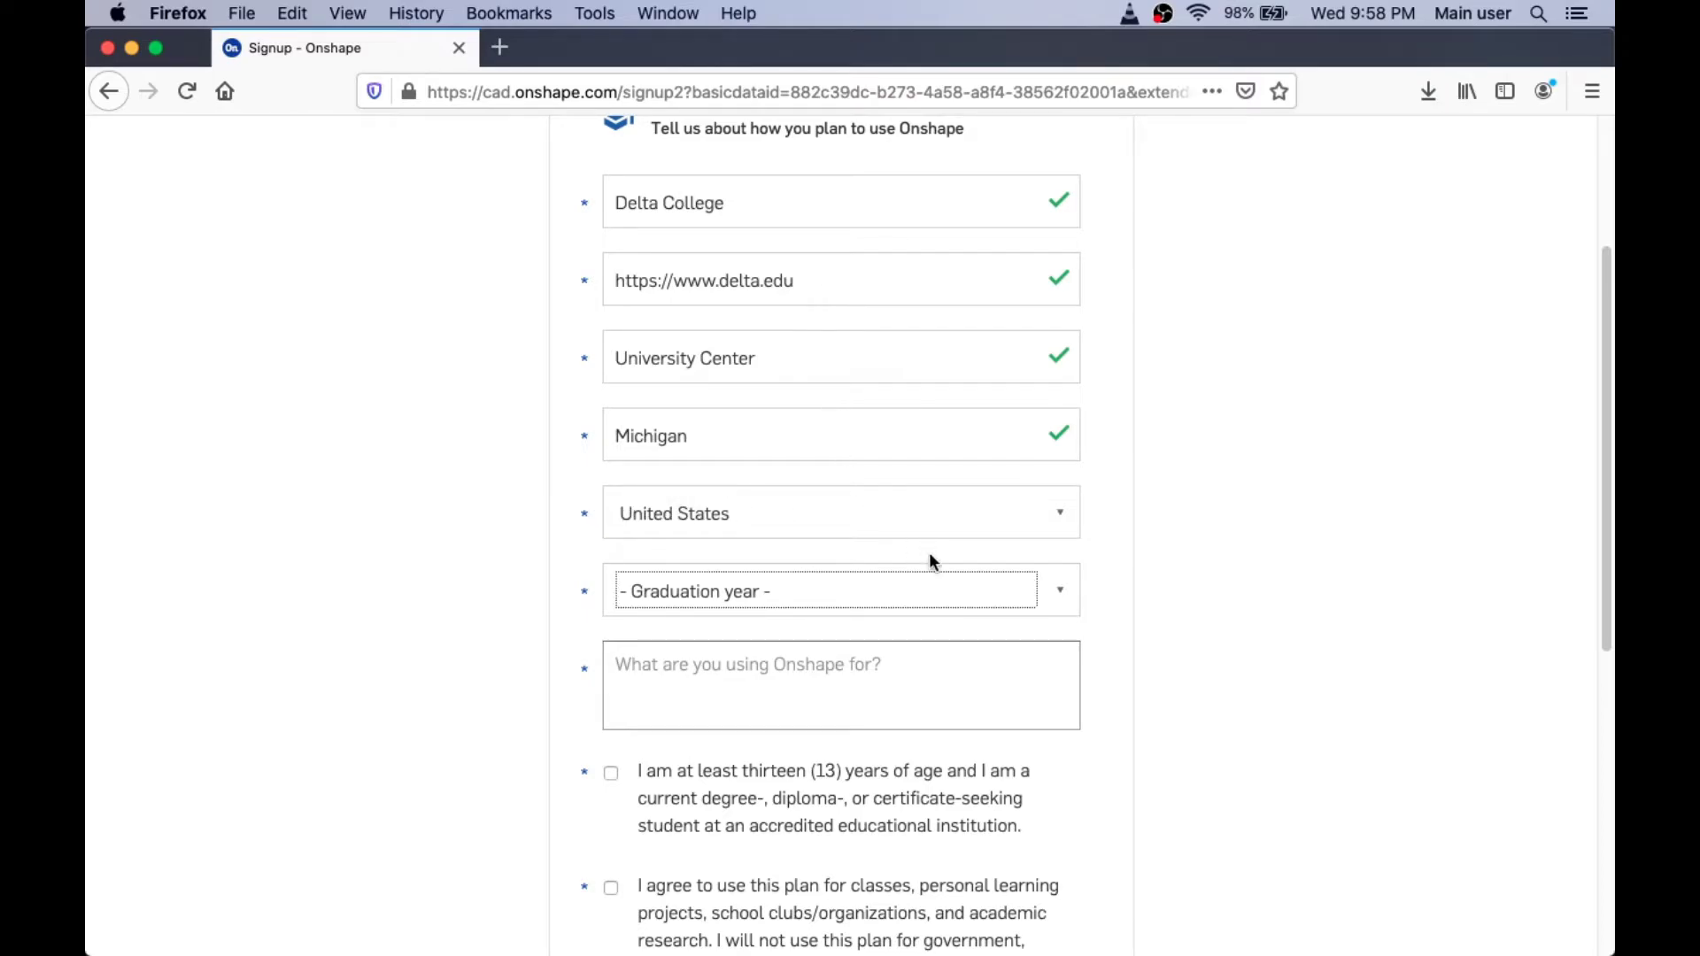
Step: Pick graduation year 2020 and describe the STEM Explorer sign-up video as the usage
left_click(1066, 590)
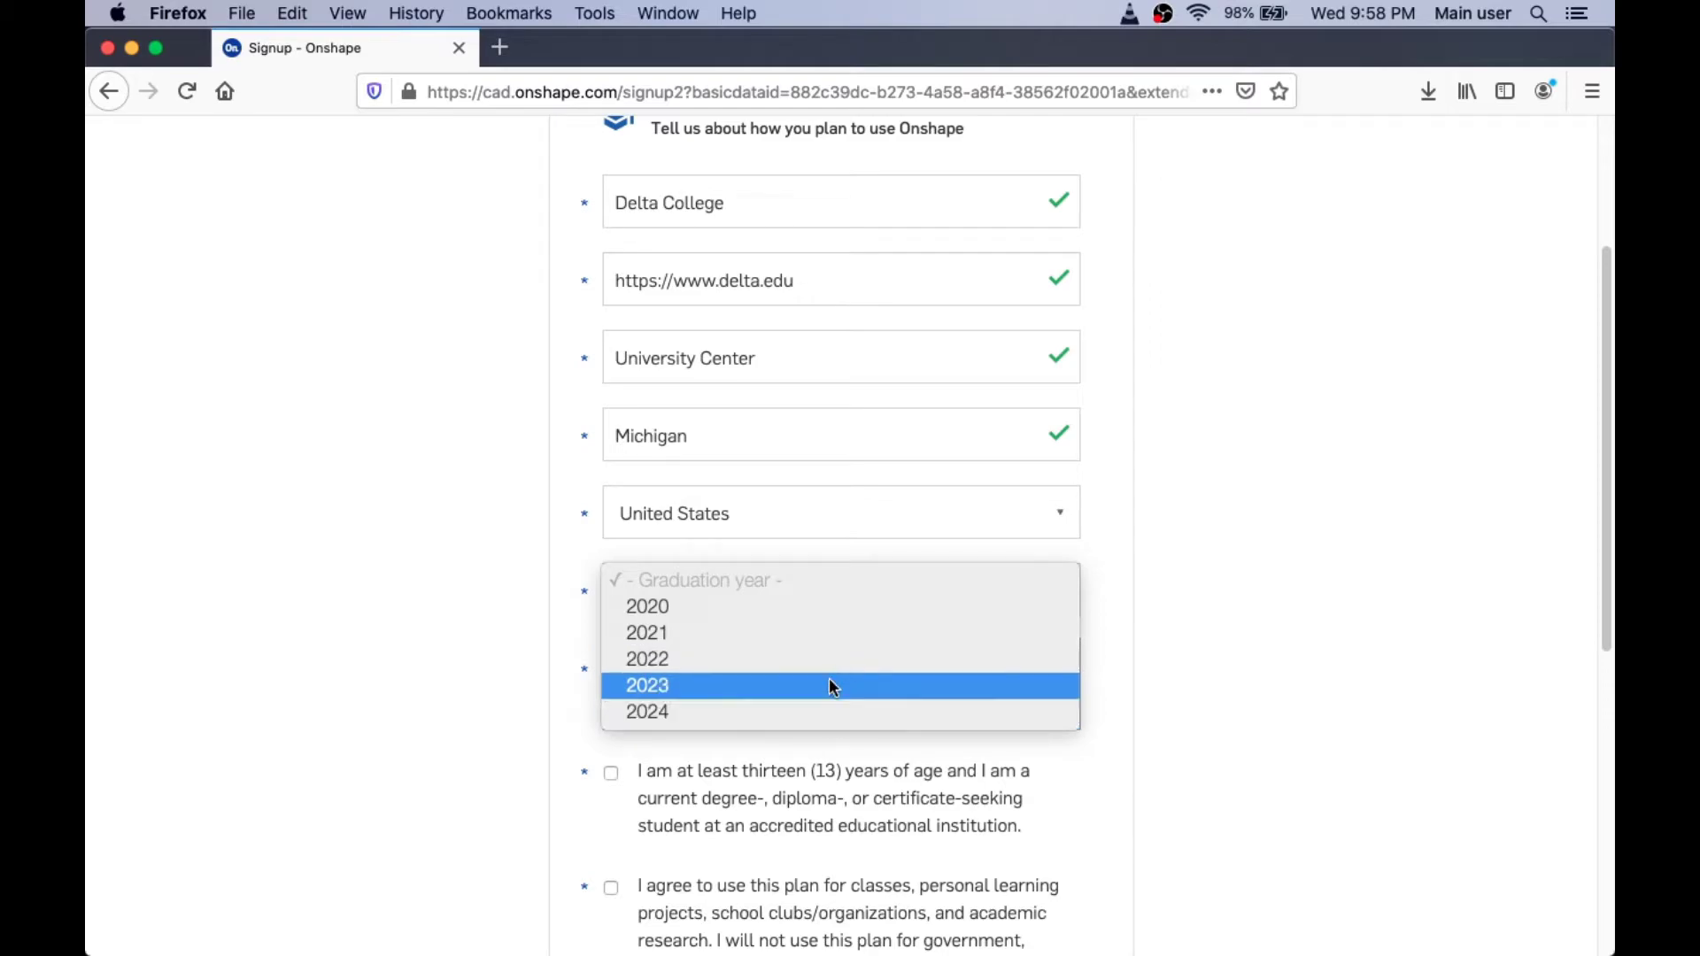
left_click(816, 618)
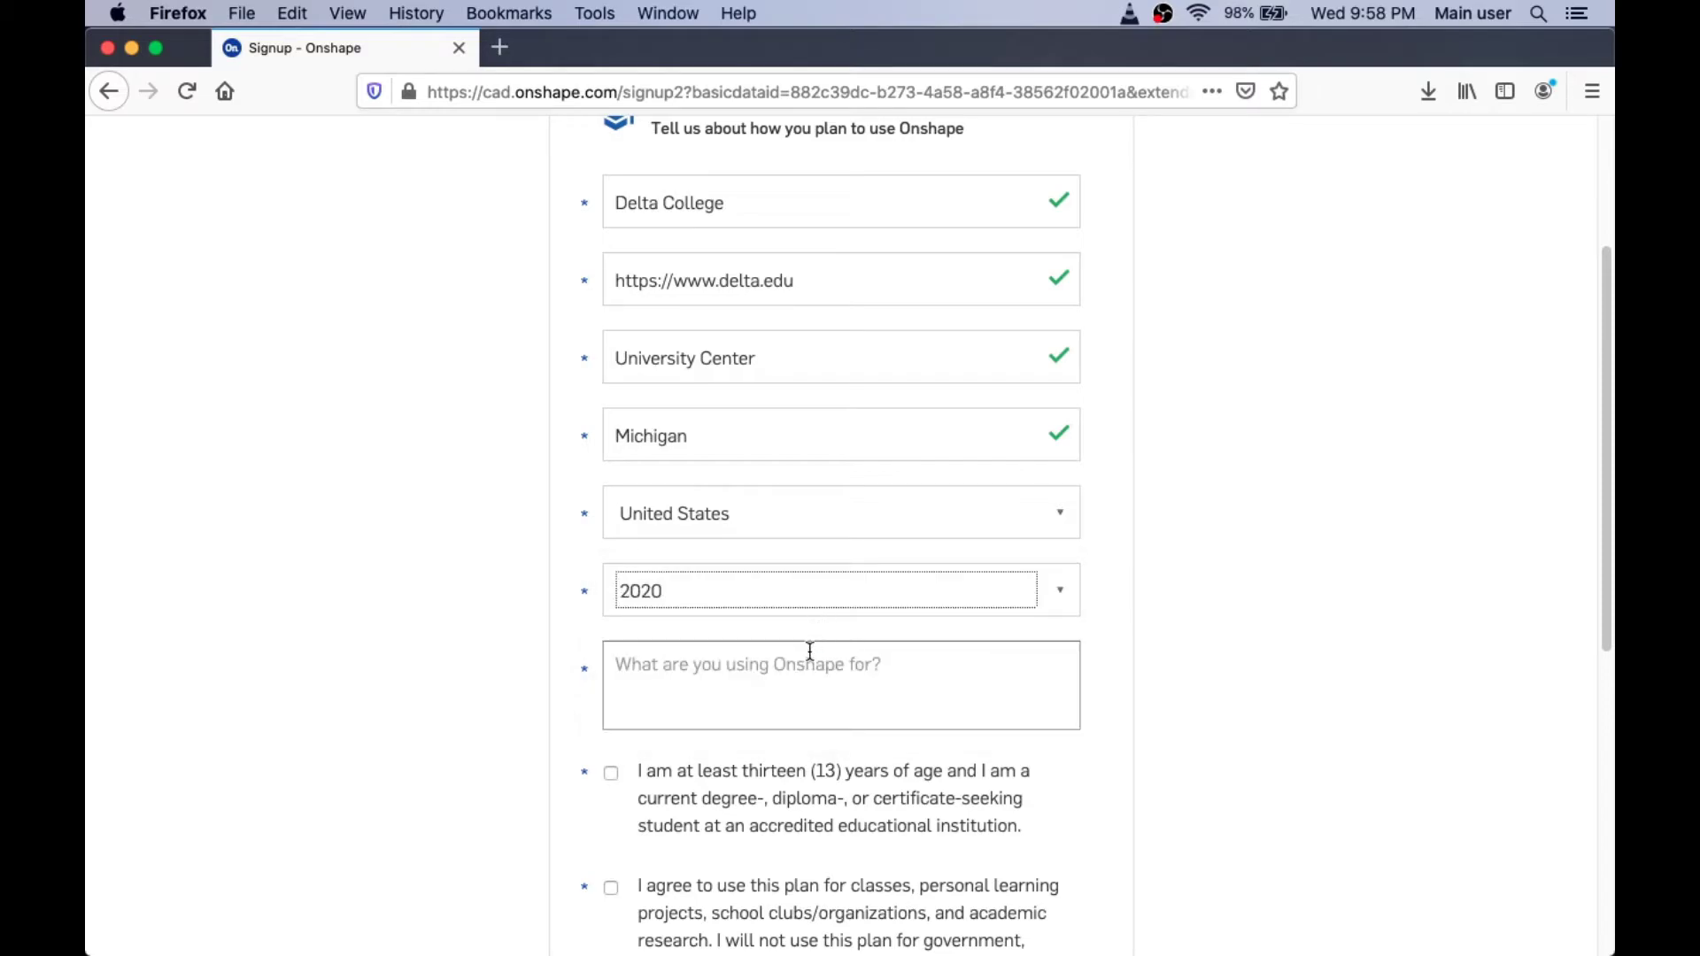
left_click(790, 678)
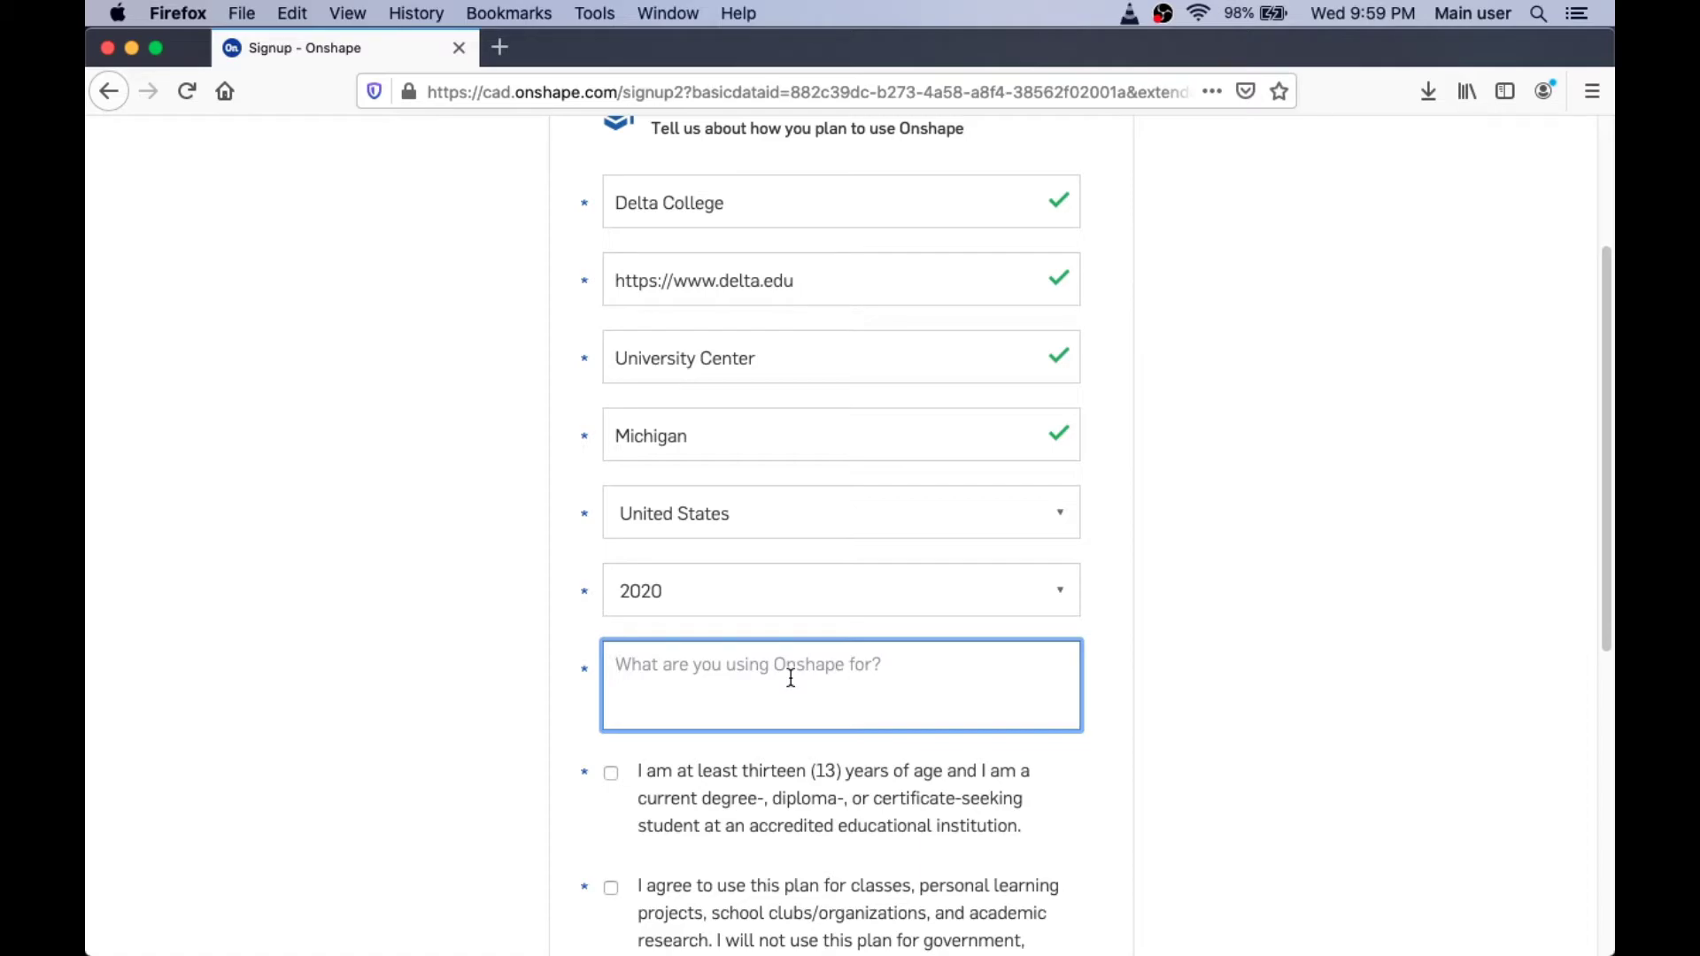
type("I am mak")
type("ing a short video")
type(" to show our stude")
type("nts with th")
type("e STEM Explorer p")
type("rogram how to crea")
type("te a student ac")
type("count.")
Step: Tick the age-and-student and academic-use-only agreement checkboxes
scroll(645, 763, "down", 5)
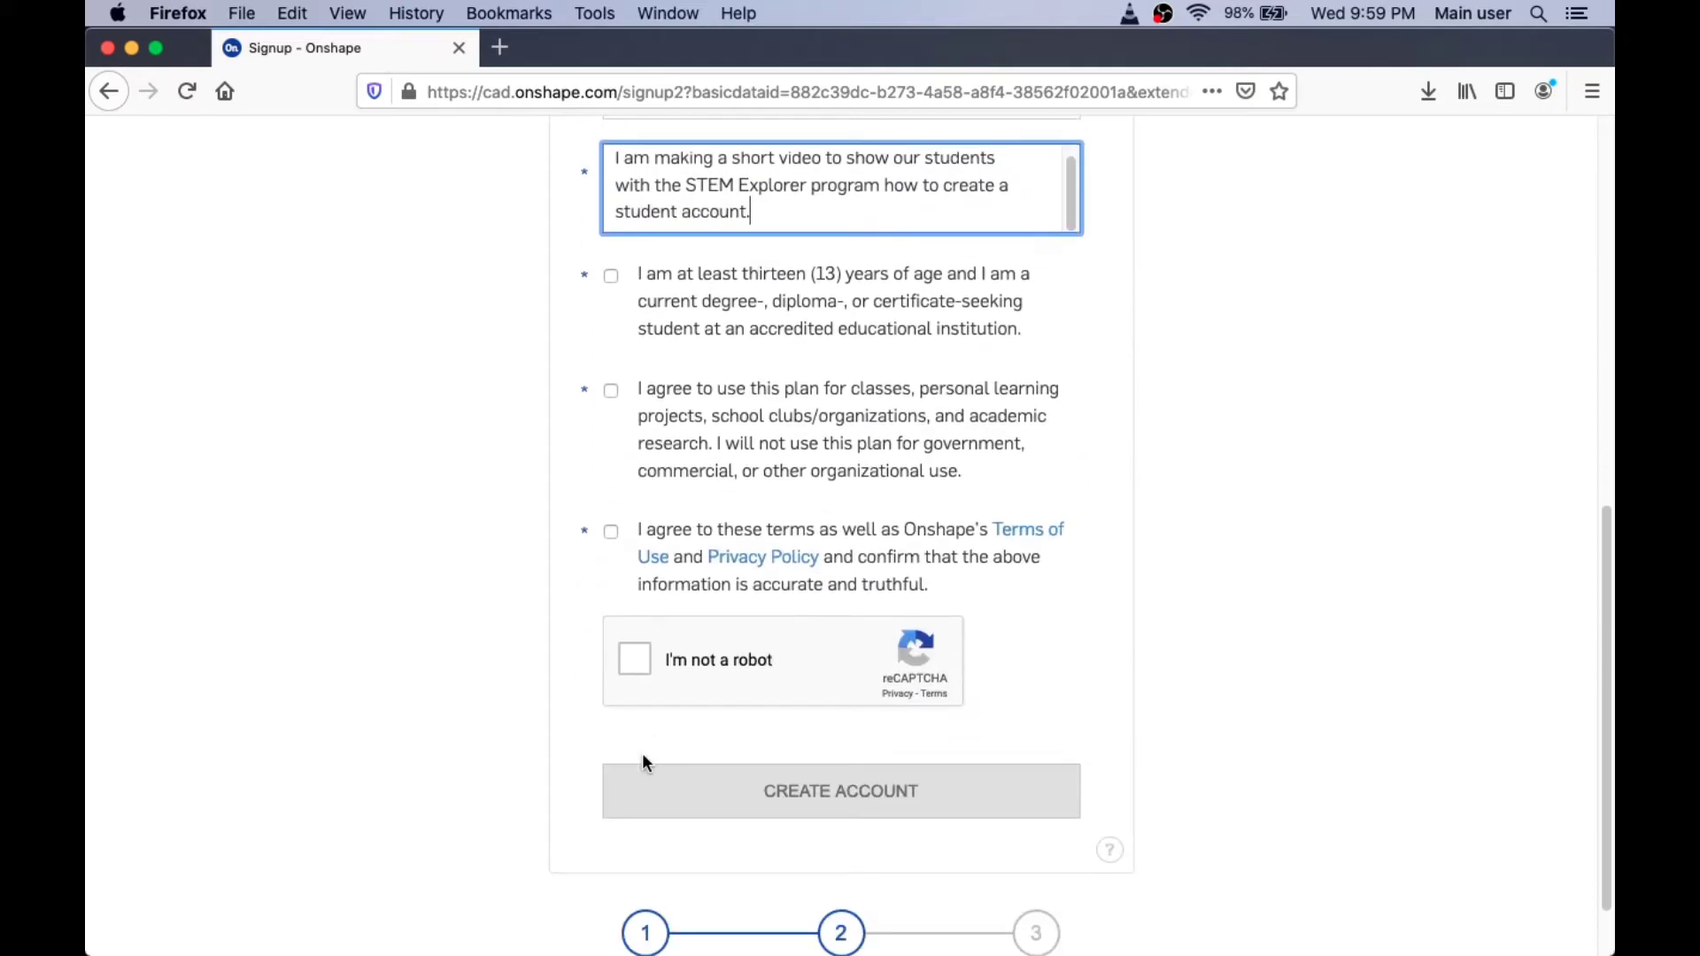
left_click(608, 275)
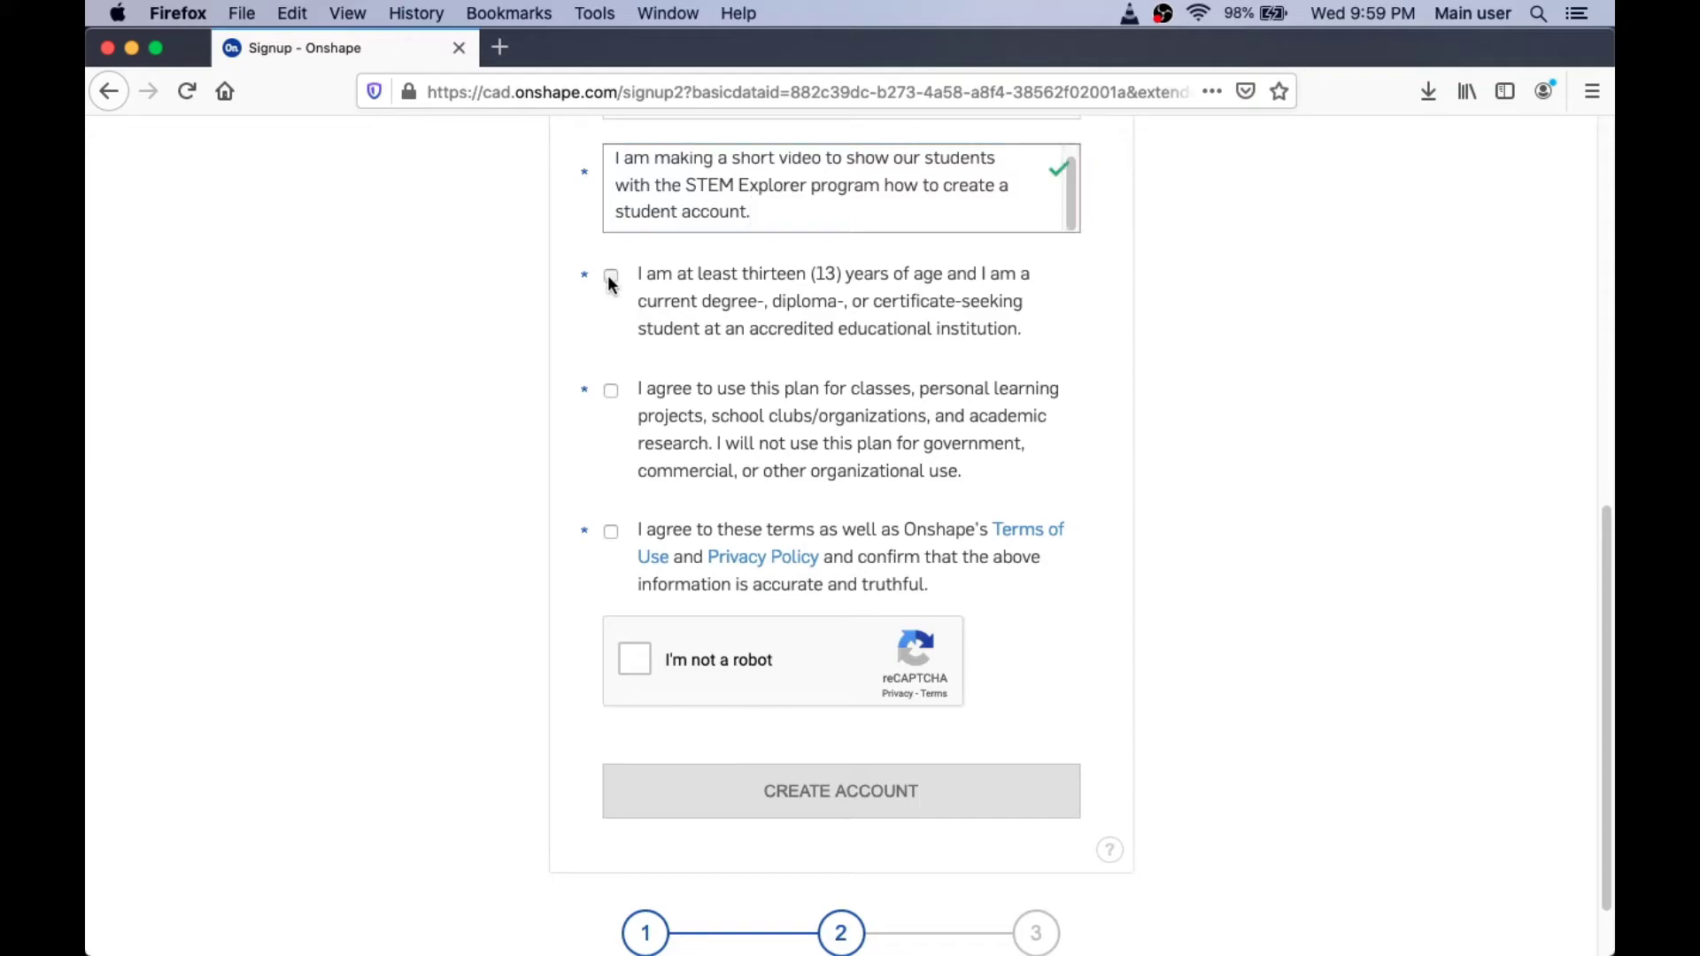
left_click(612, 391)
Step: Open the Terms of Use and Privacy Policy in new tabs, review them, then return to signup
left_click(1029, 531)
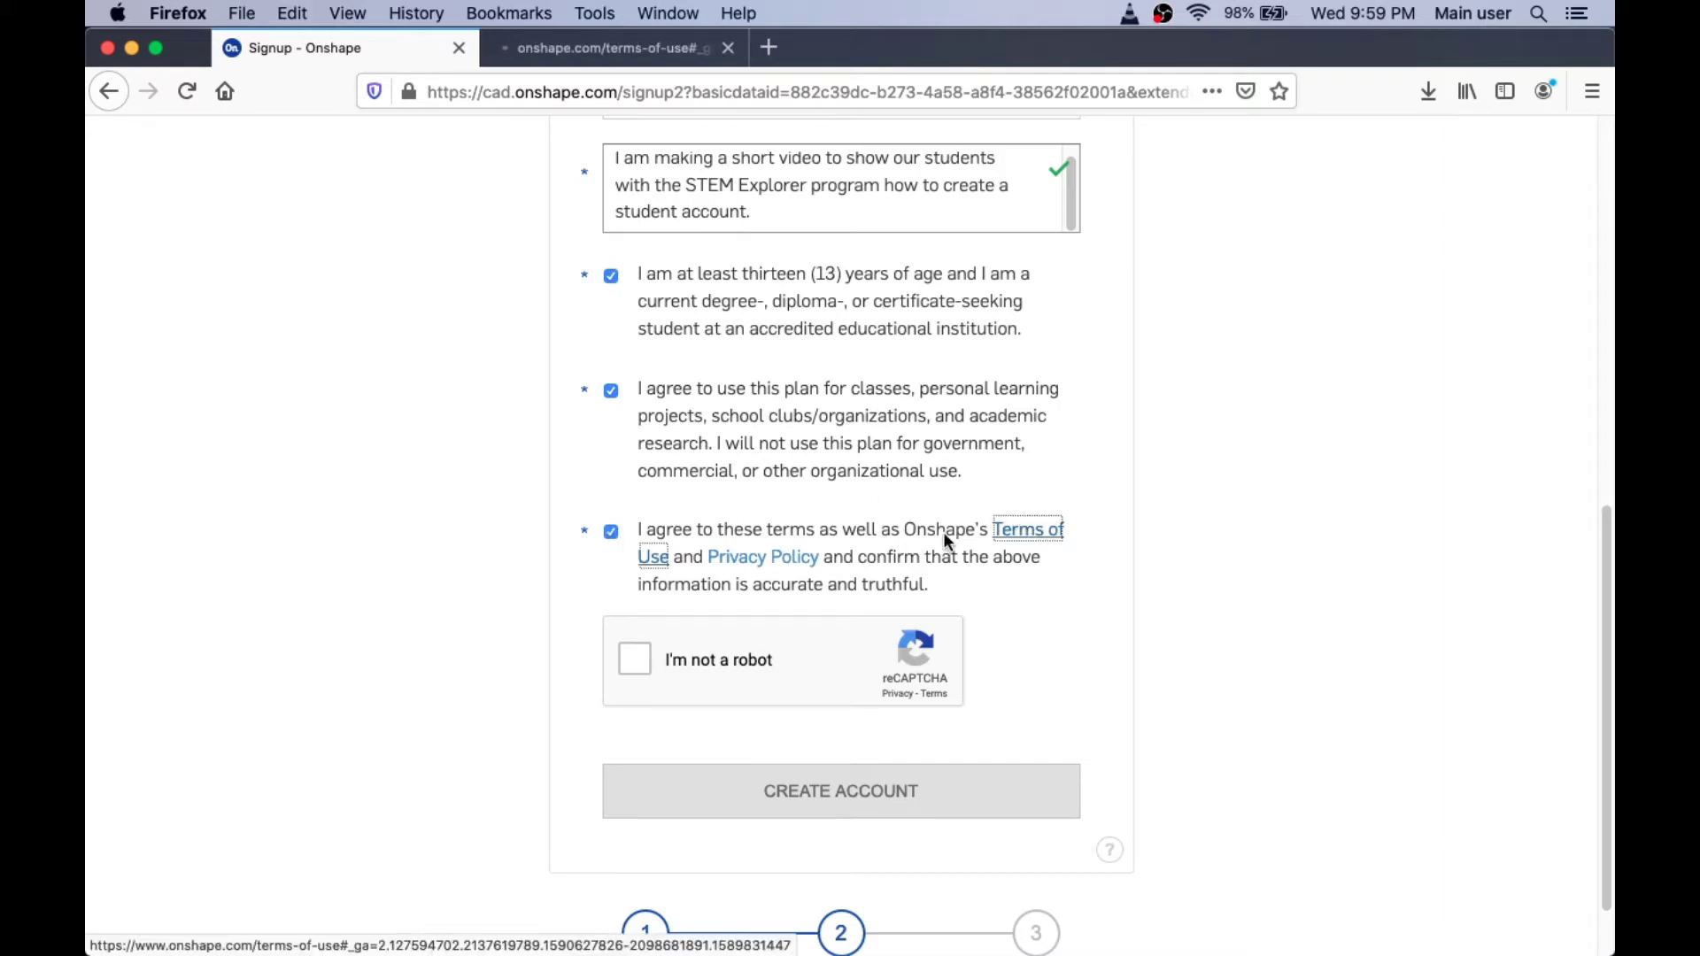
left_click(763, 557)
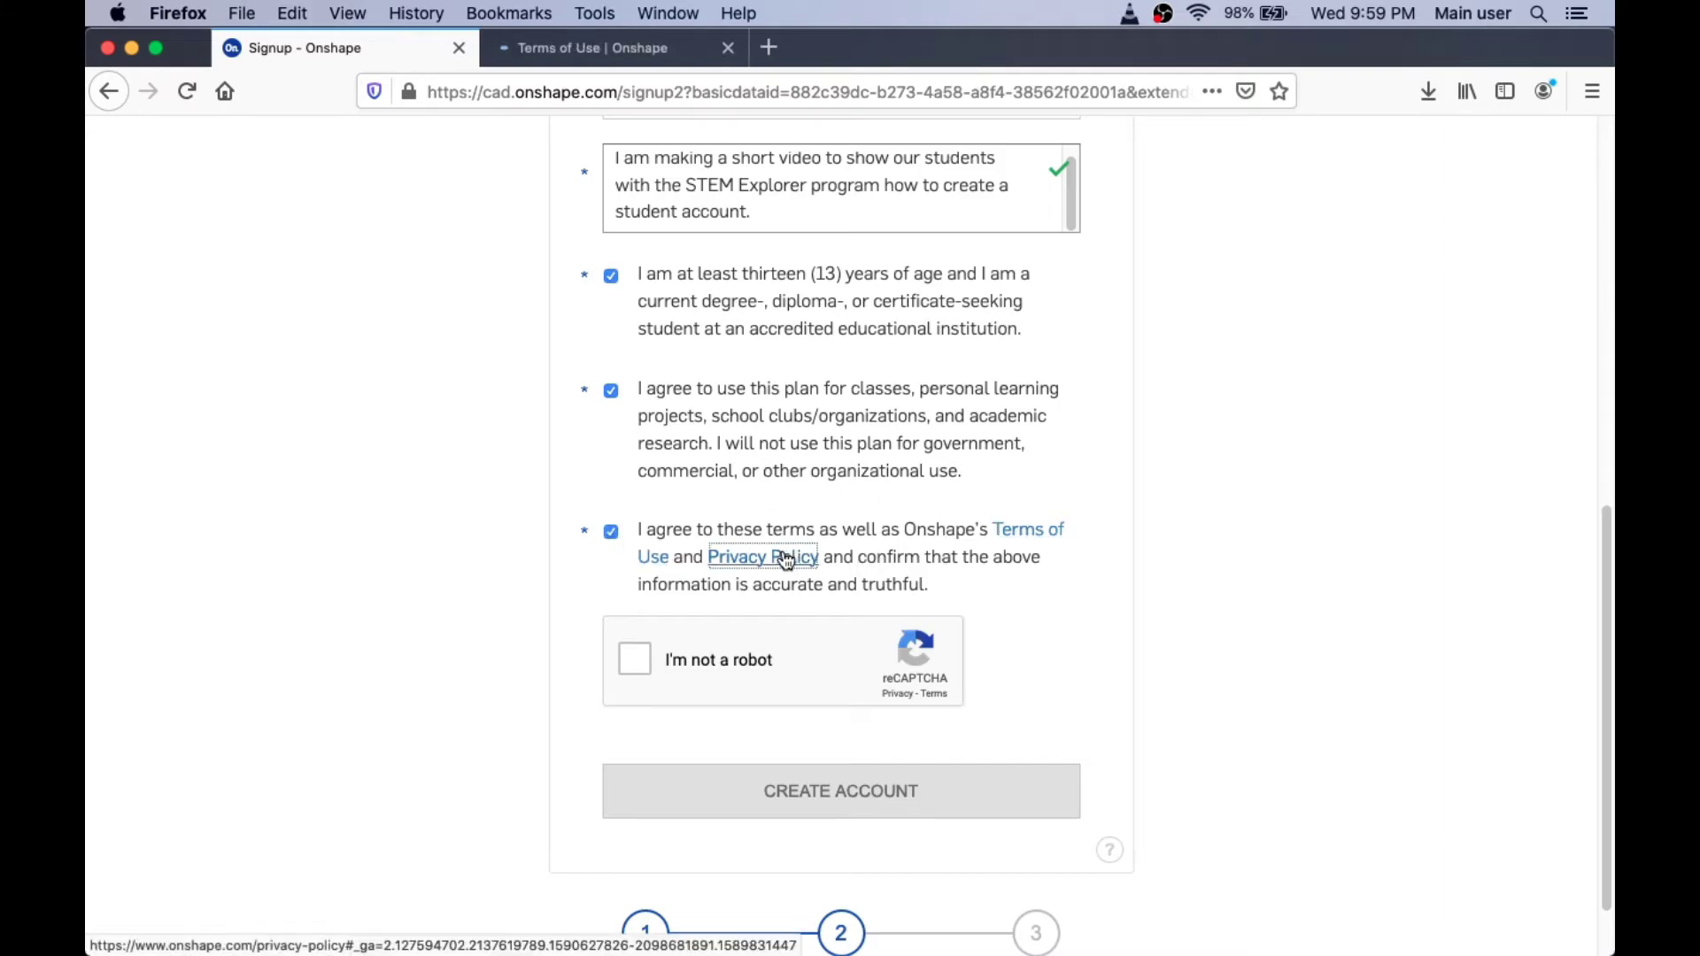
left_click(613, 49)
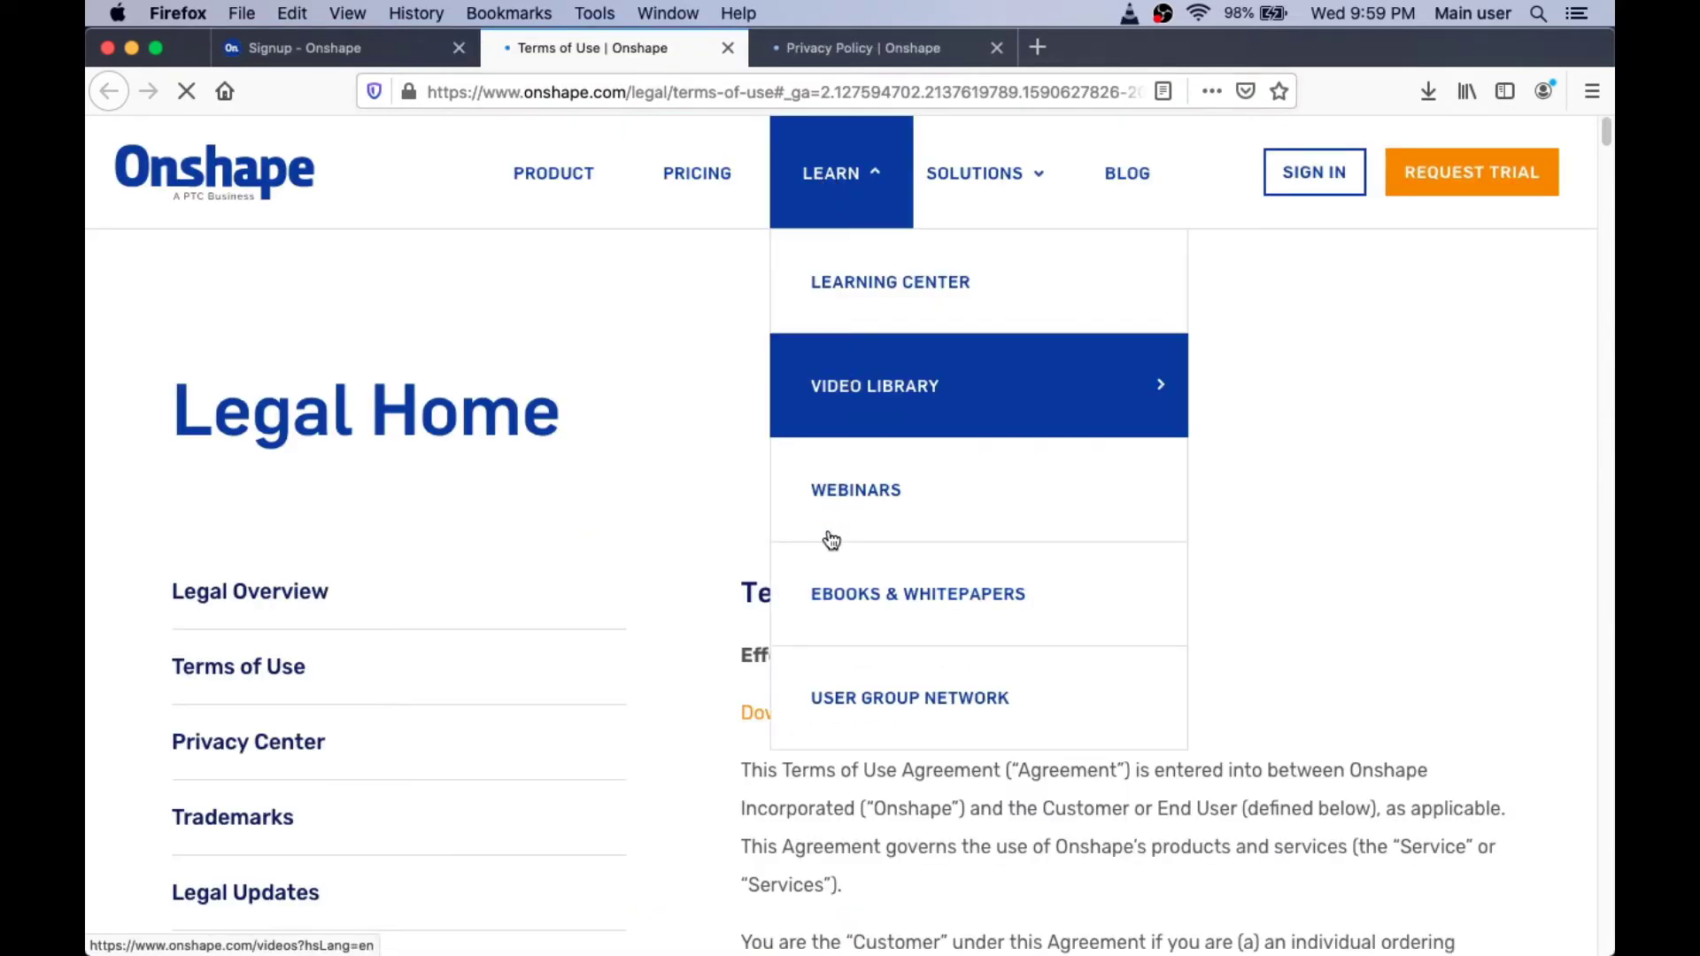
scroll(588, 523, "down", 10)
scroll(591, 525, "up", 10)
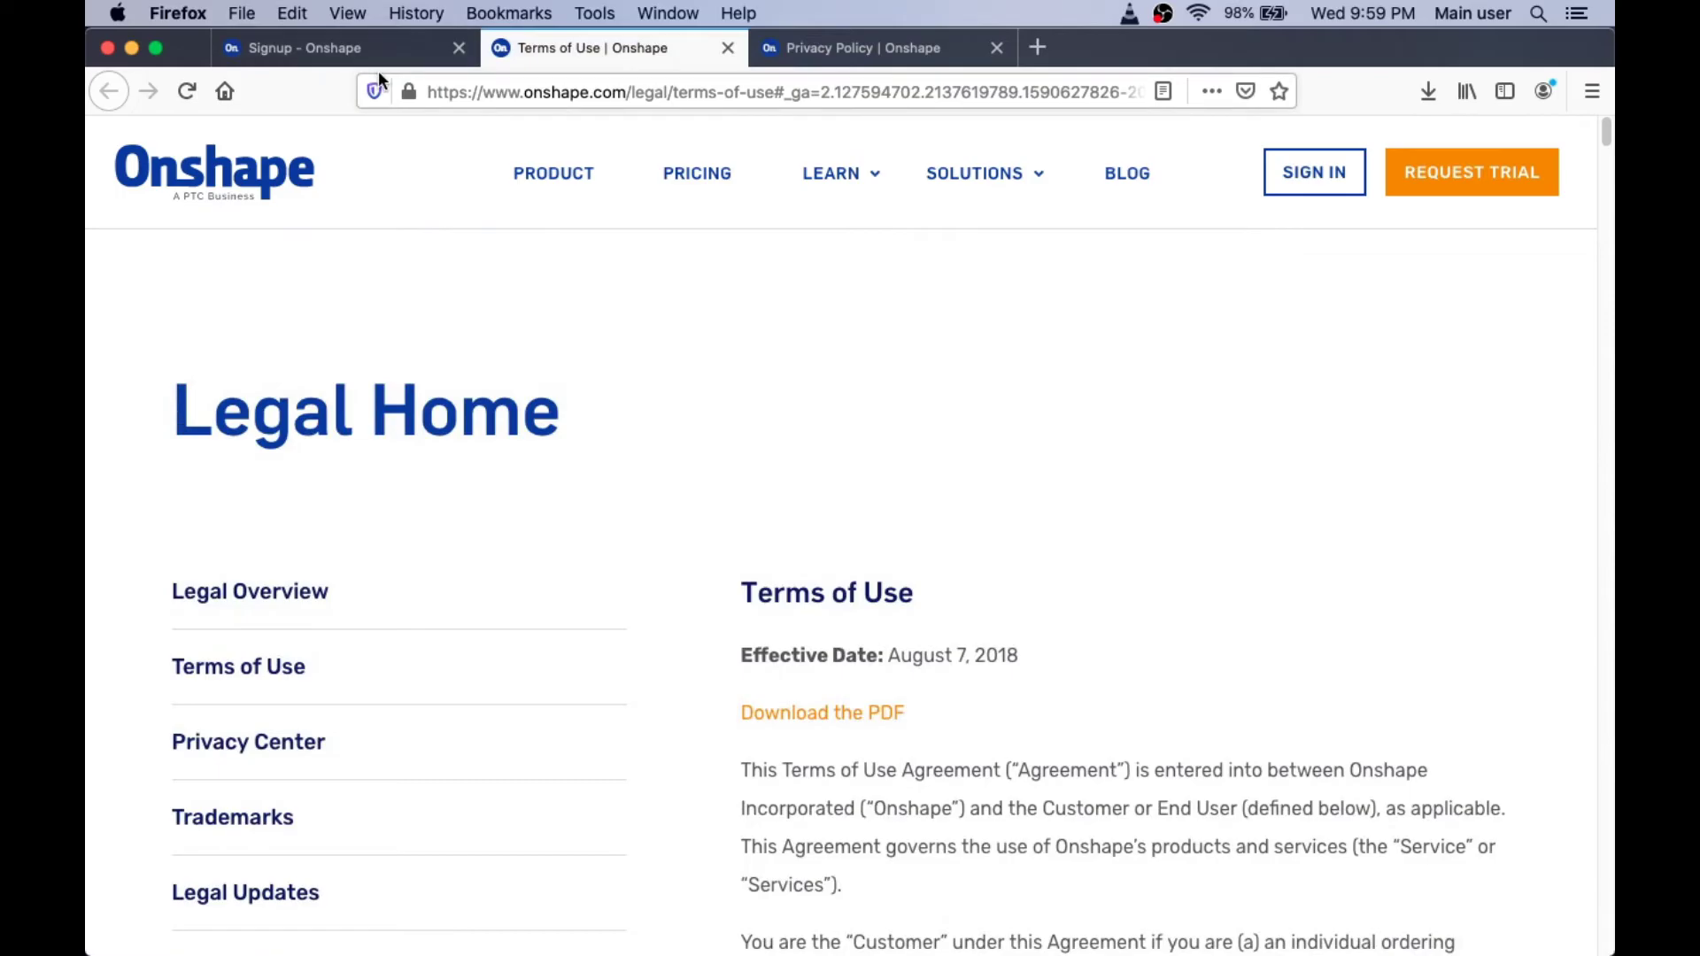
left_click(795, 53)
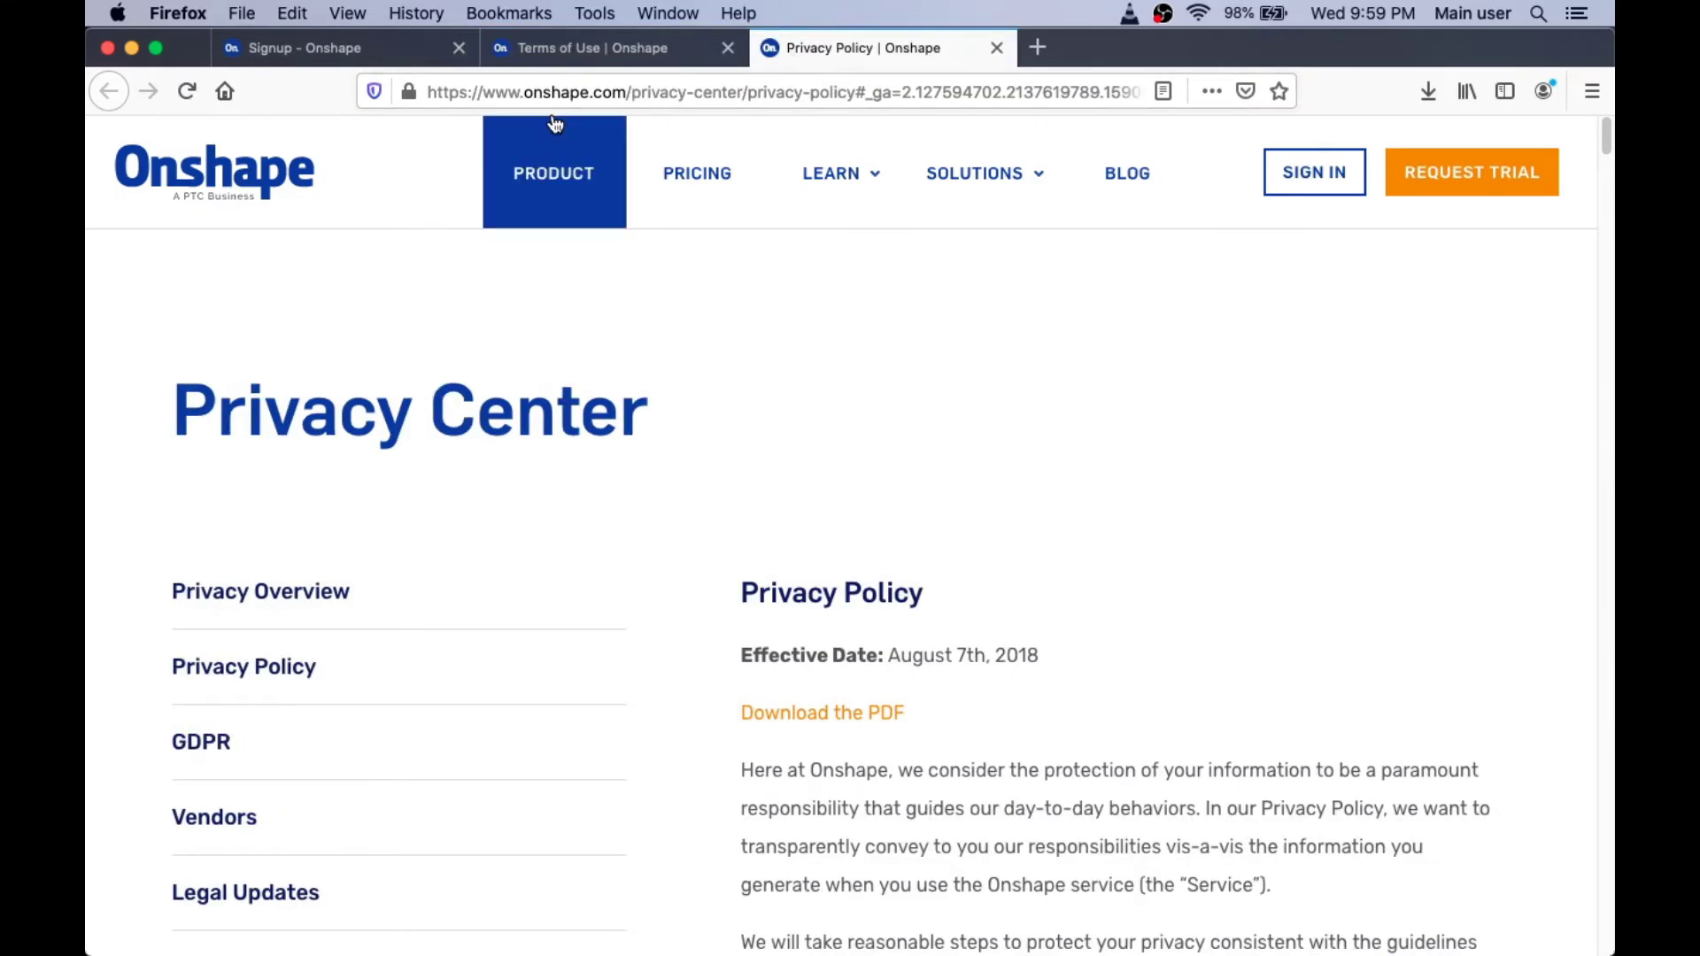
left_click(372, 48)
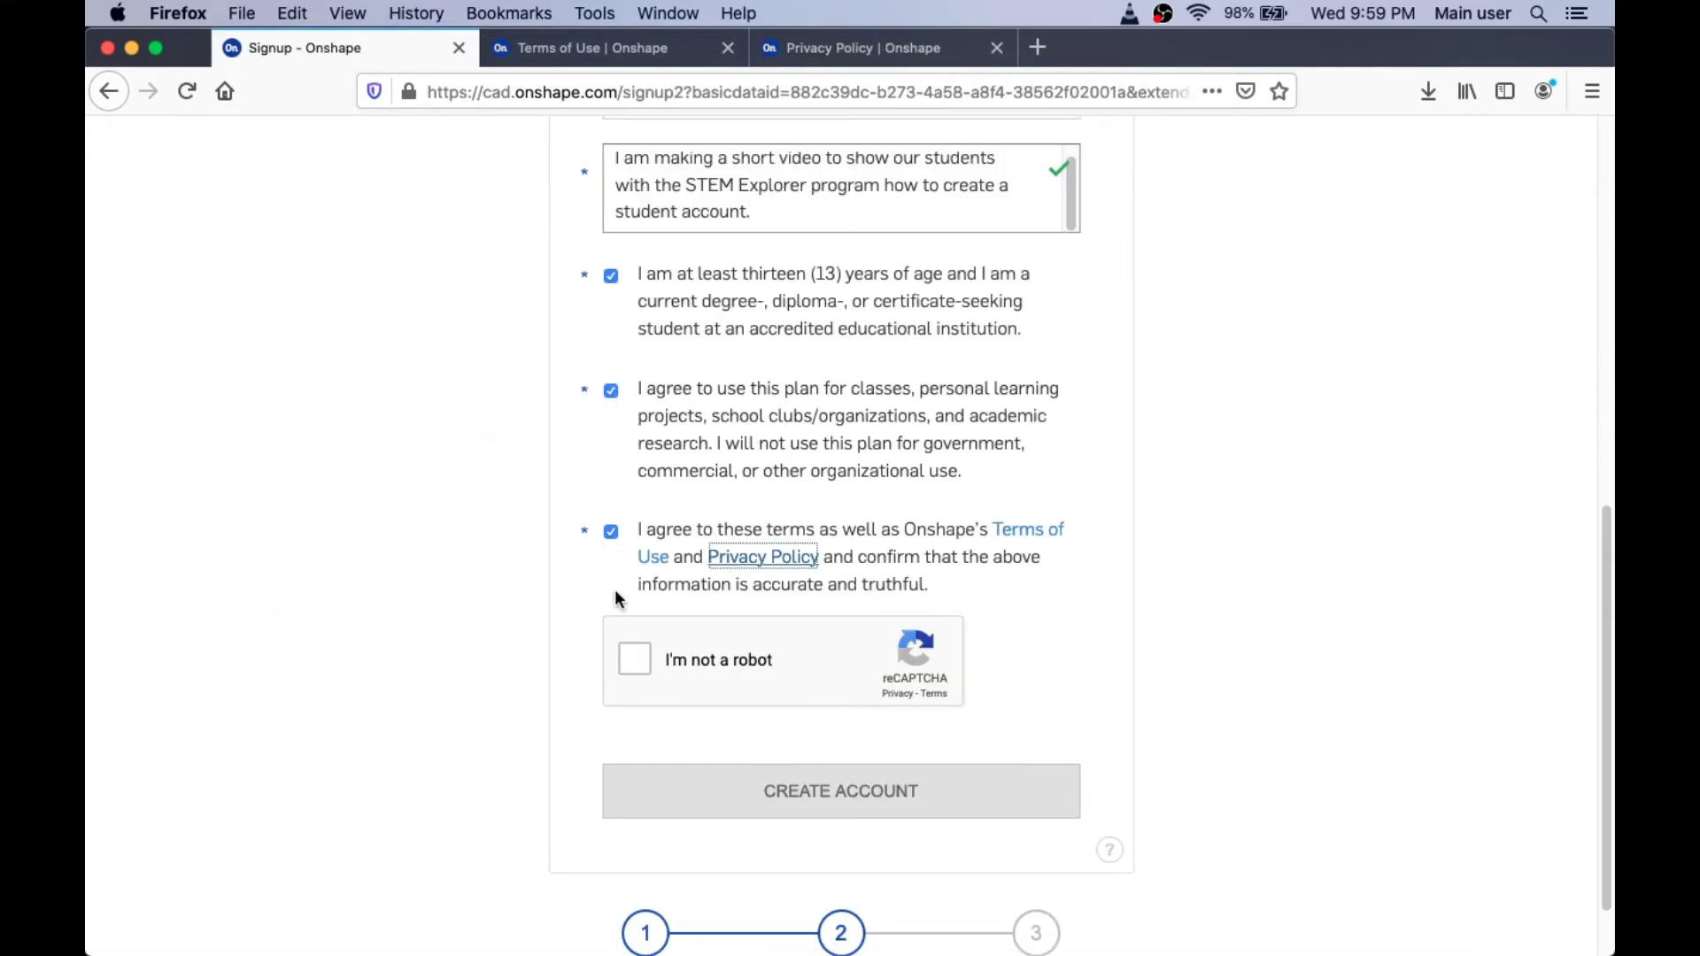
Step: Tick 'I'm not a robot' and submit the signup with CREATE ACCOUNT
left_click(635, 663)
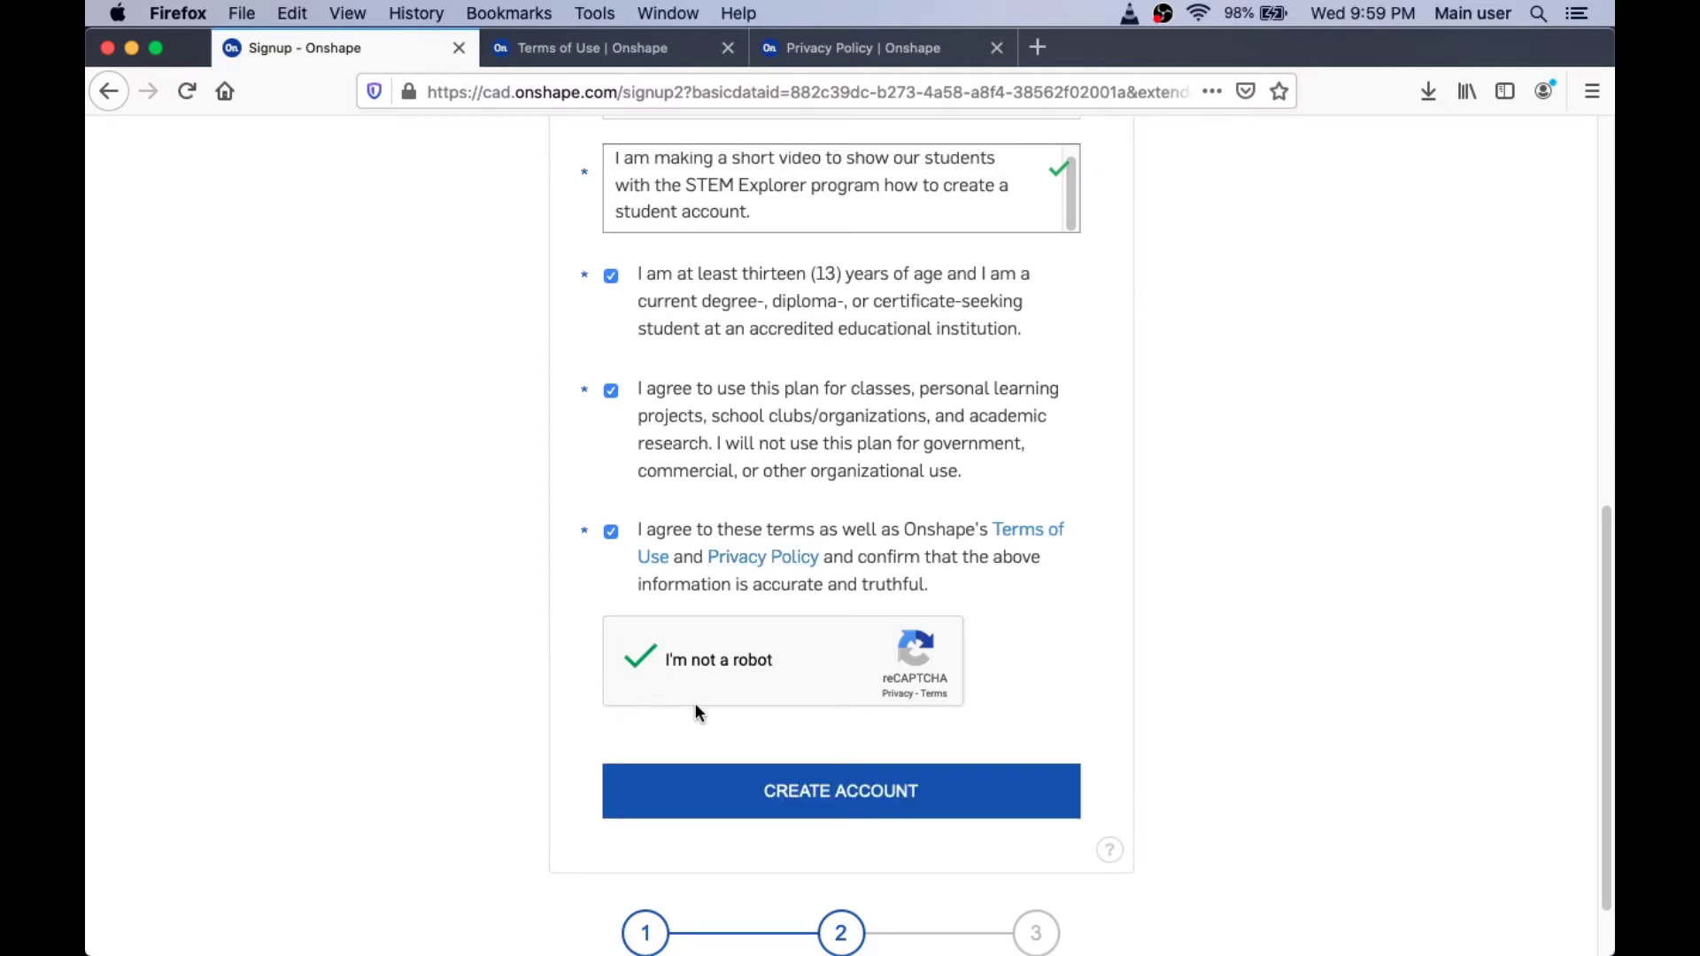
scroll(697, 711, "down", 2)
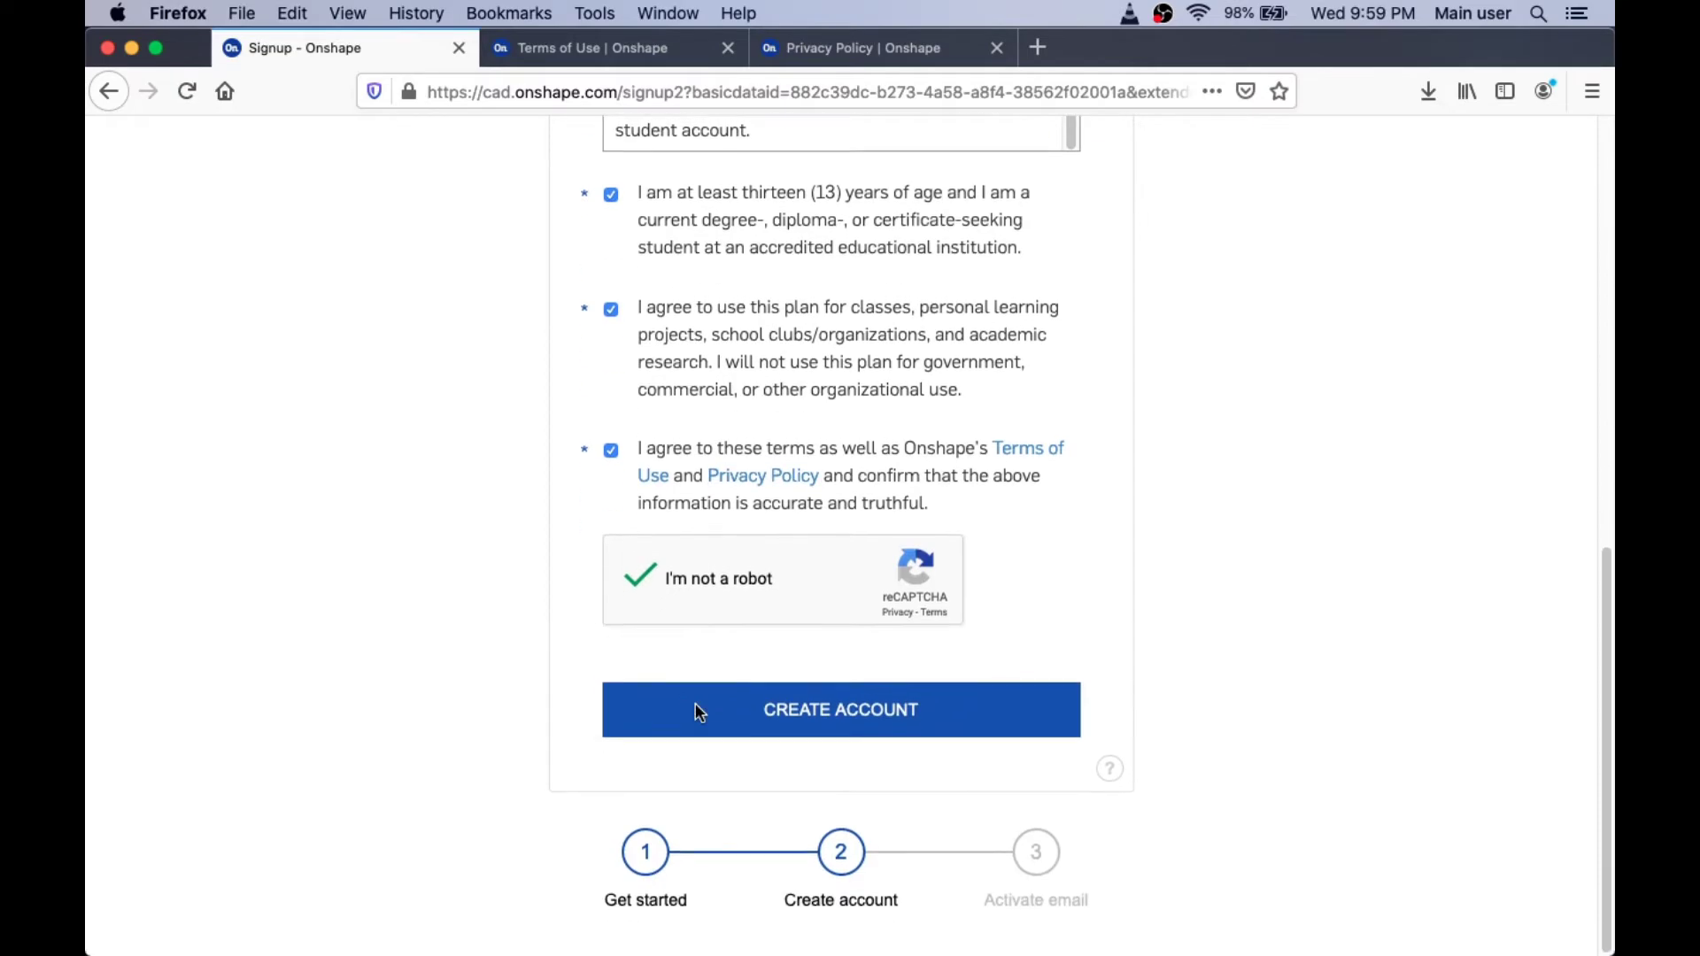
left_click(841, 708)
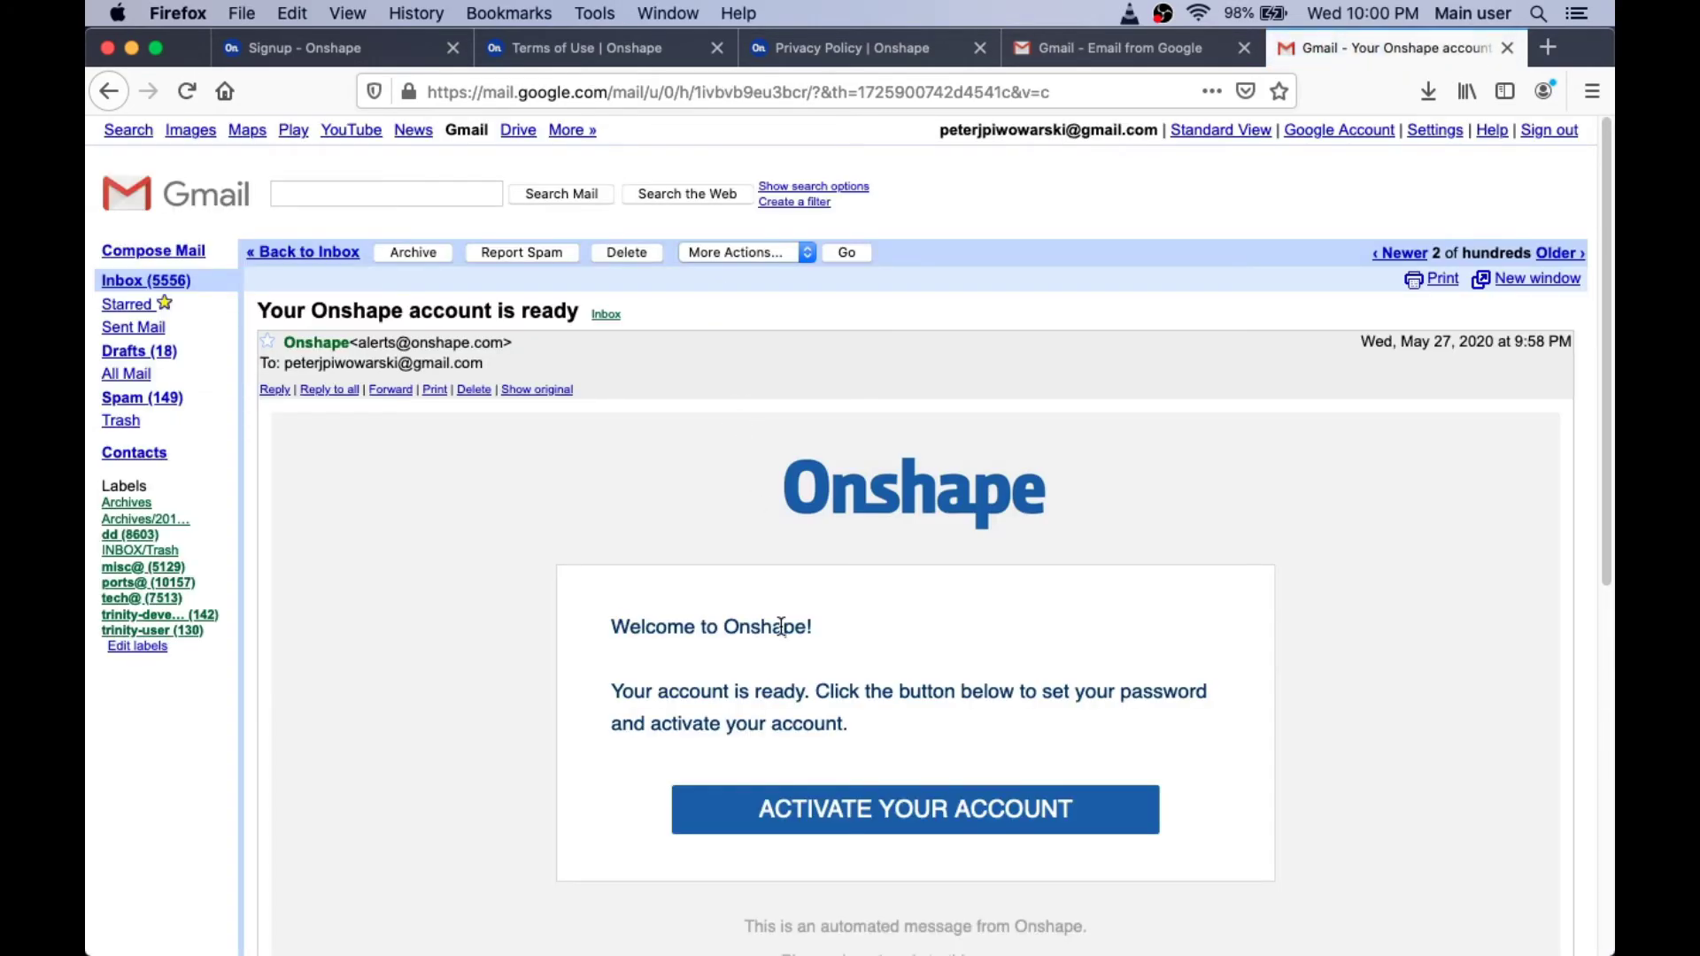
Step: Scroll the 'Your Onshape account is ready' email down to the activation link
scroll(780, 626, "down", 5)
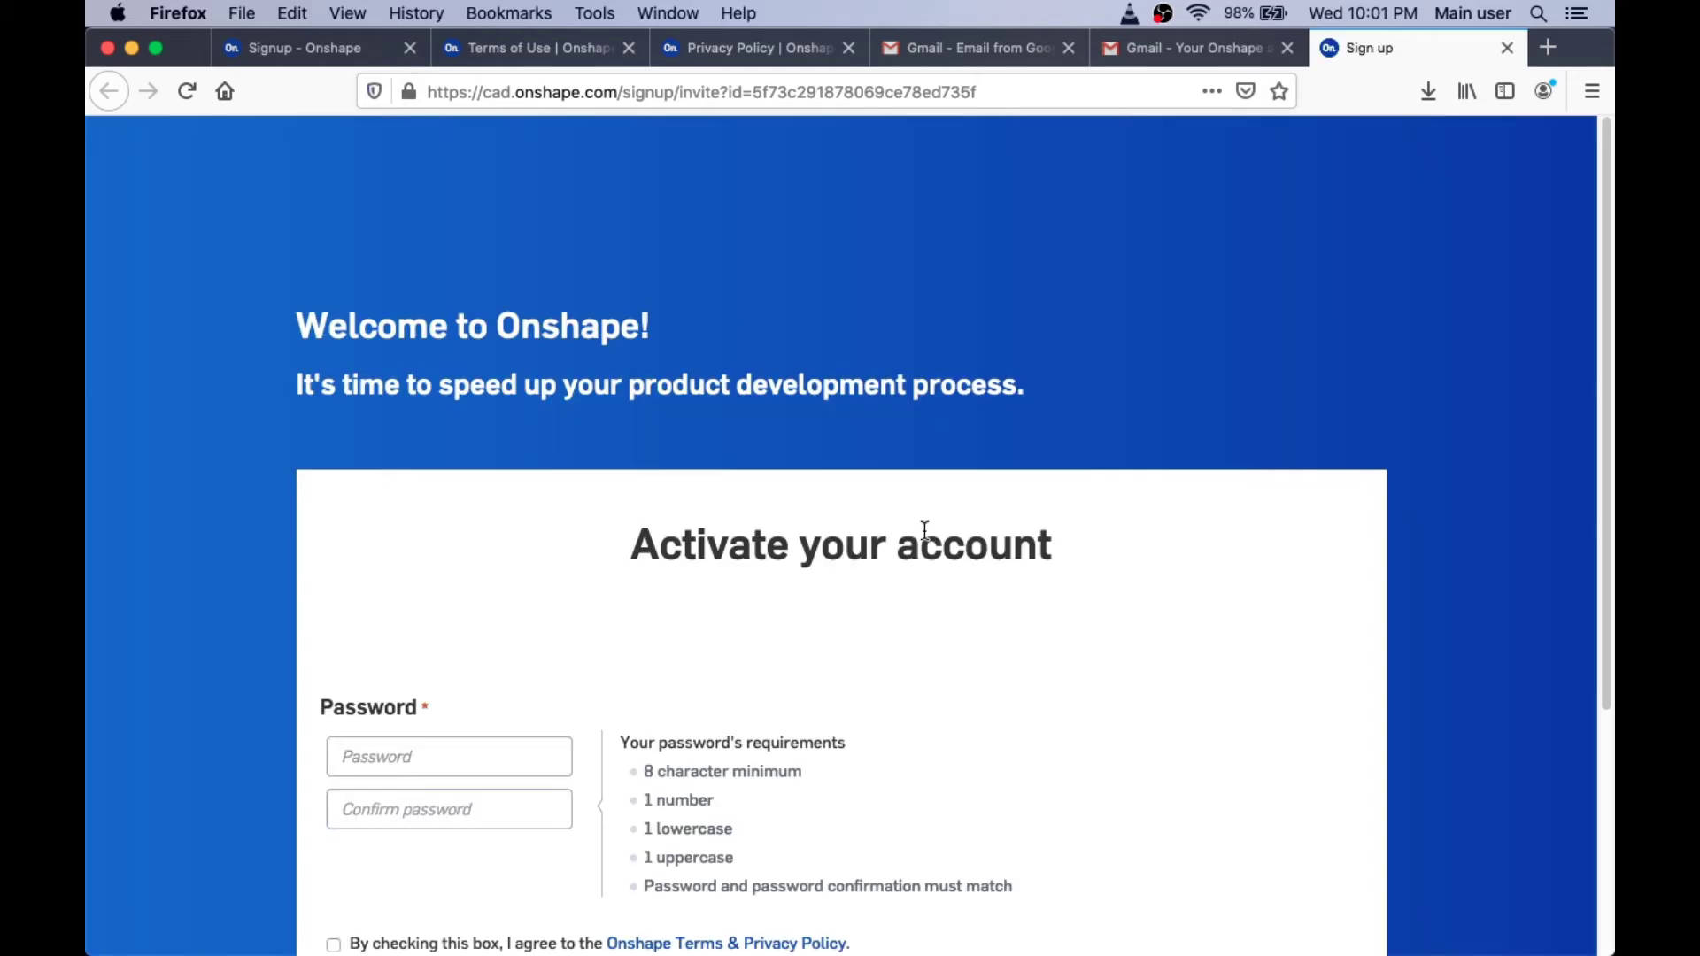
Step: Fill Password and Confirm password with Firefox's suggested generated password
scroll(924, 532, "down", 5)
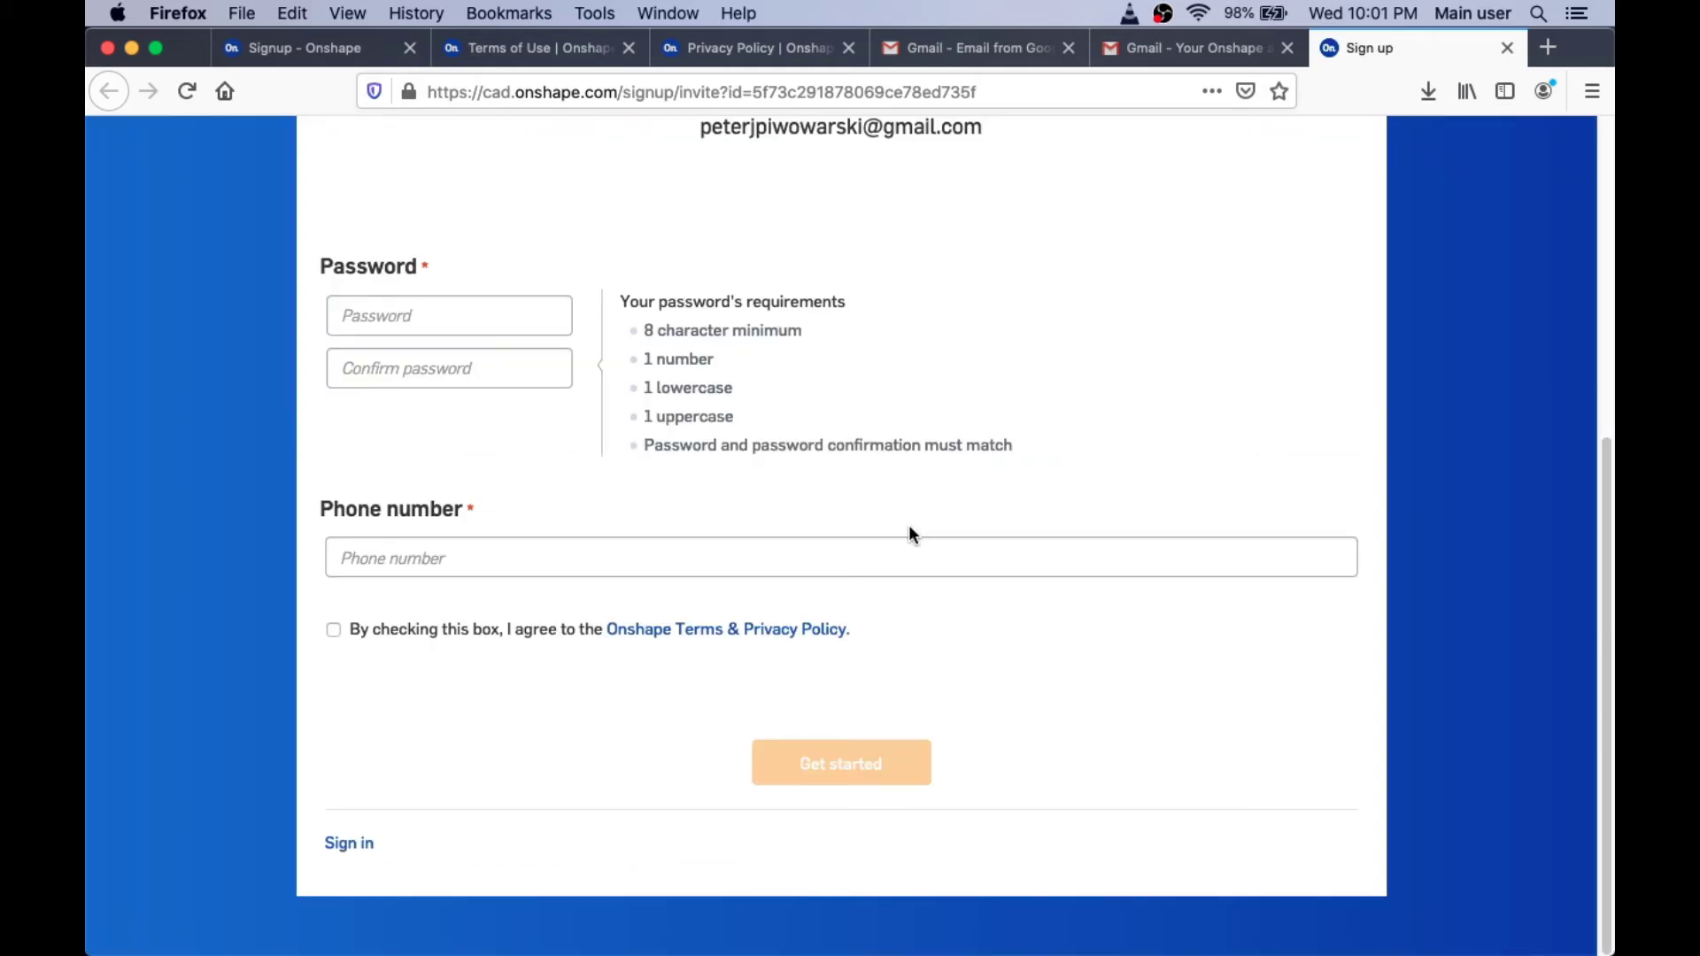
left_click(480, 312)
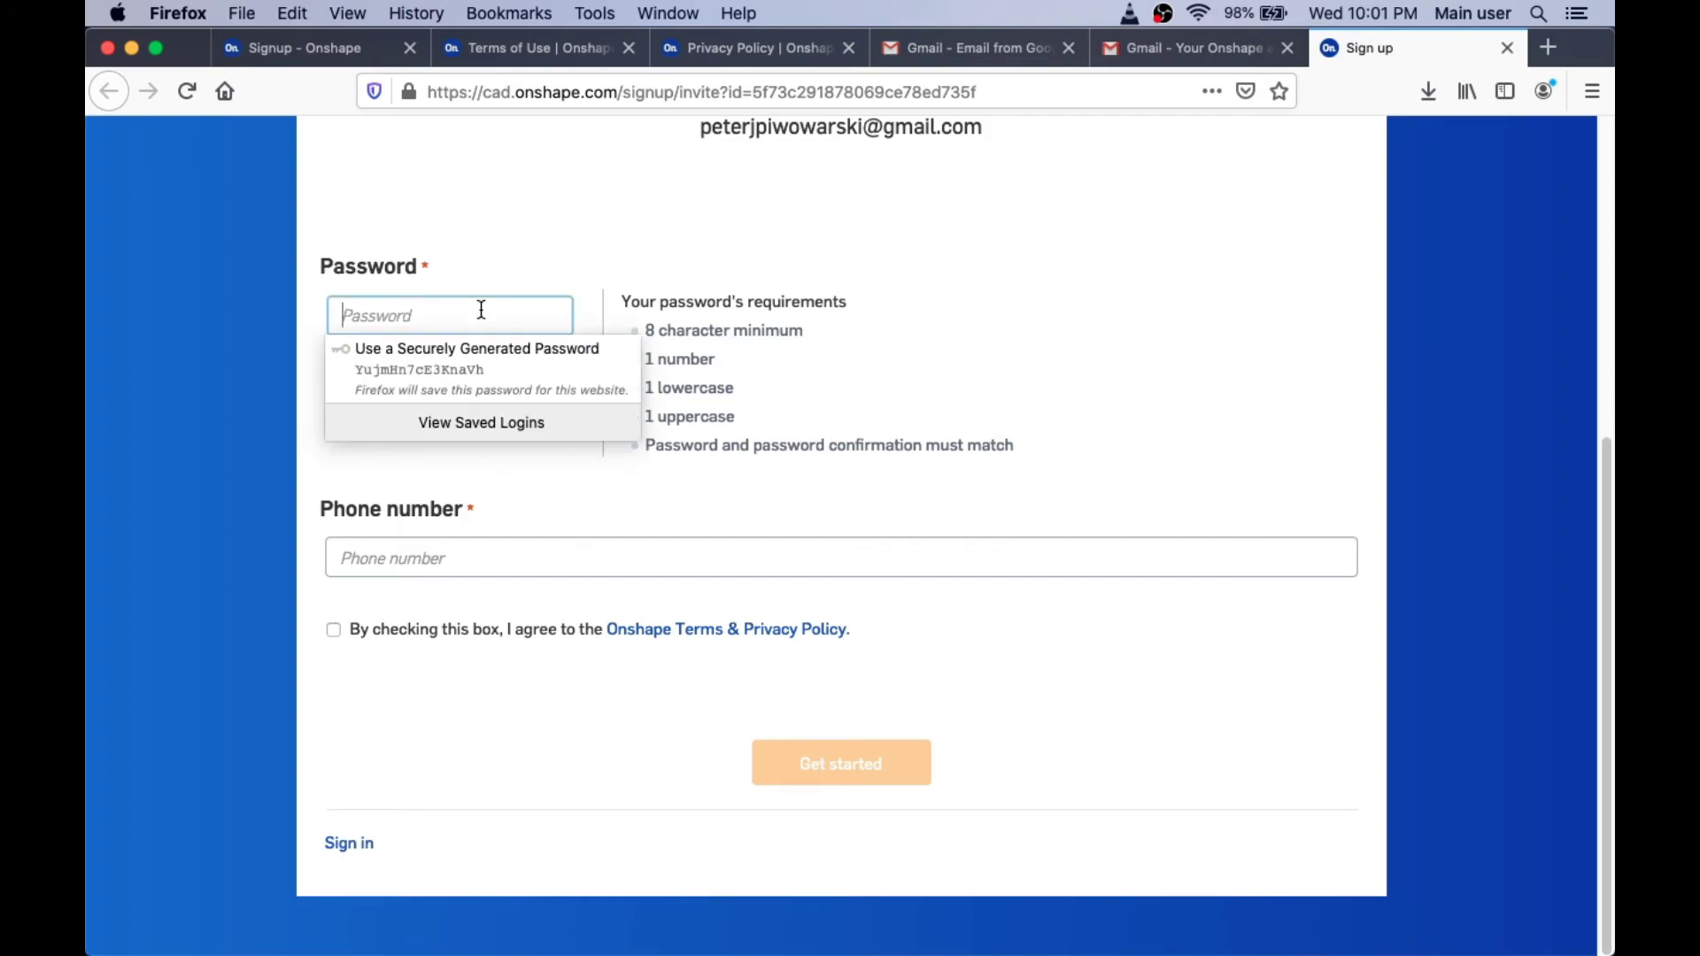
left_click(430, 381)
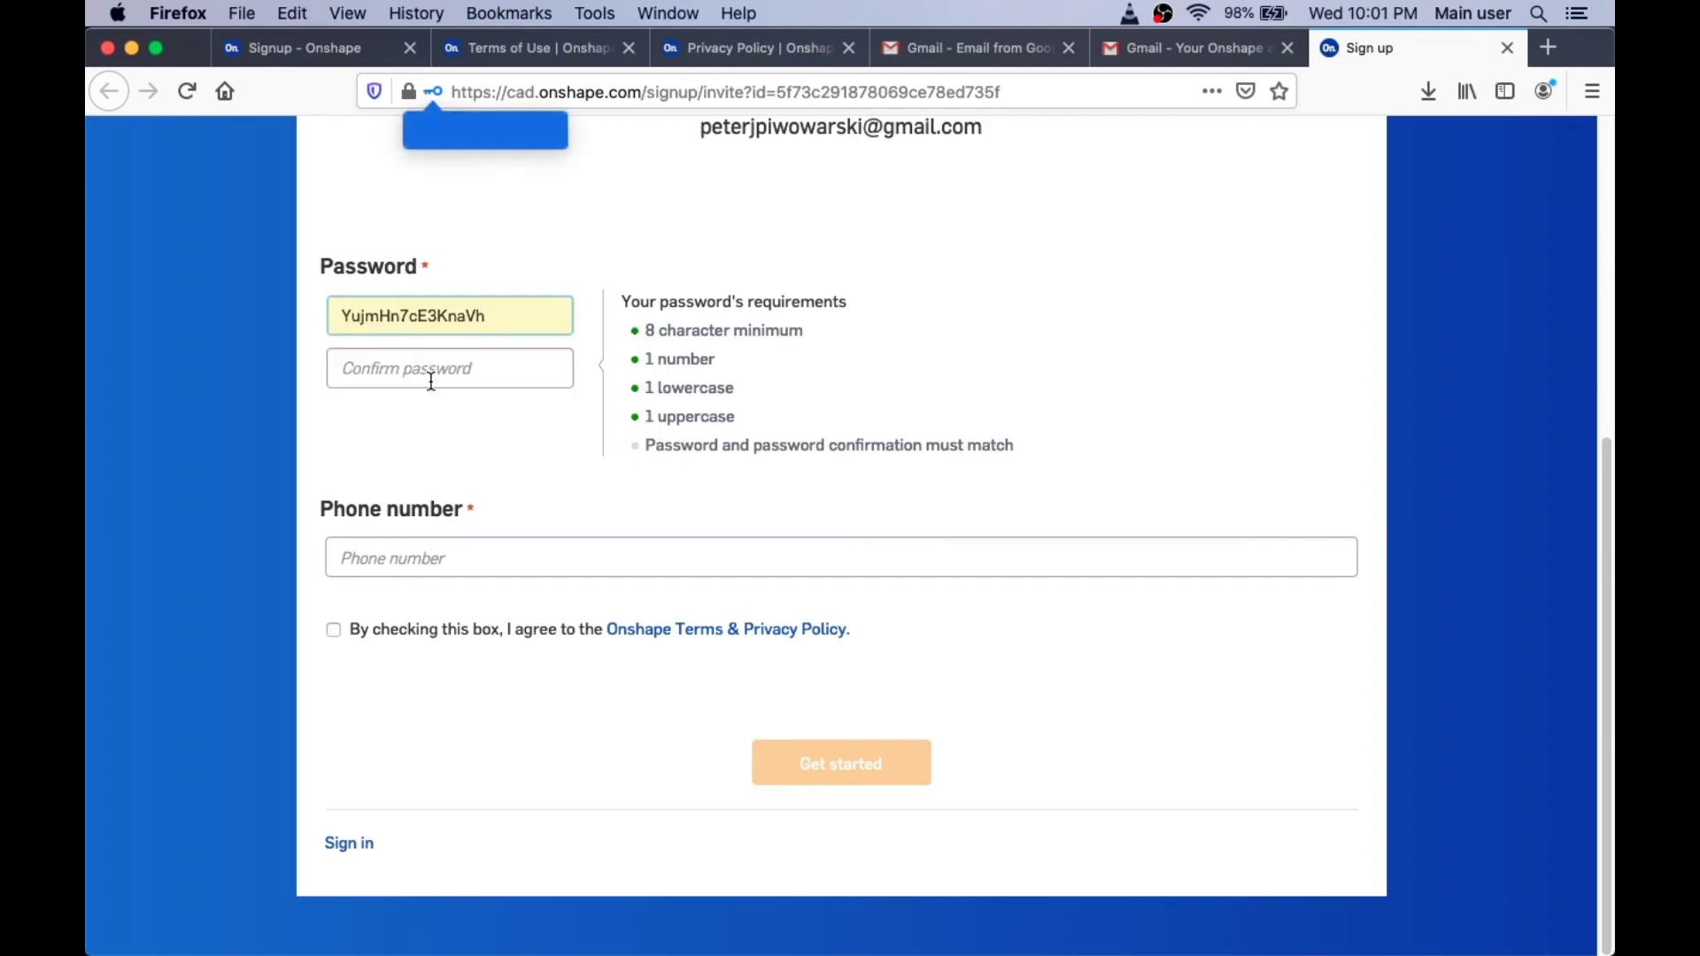
left_click(430, 376)
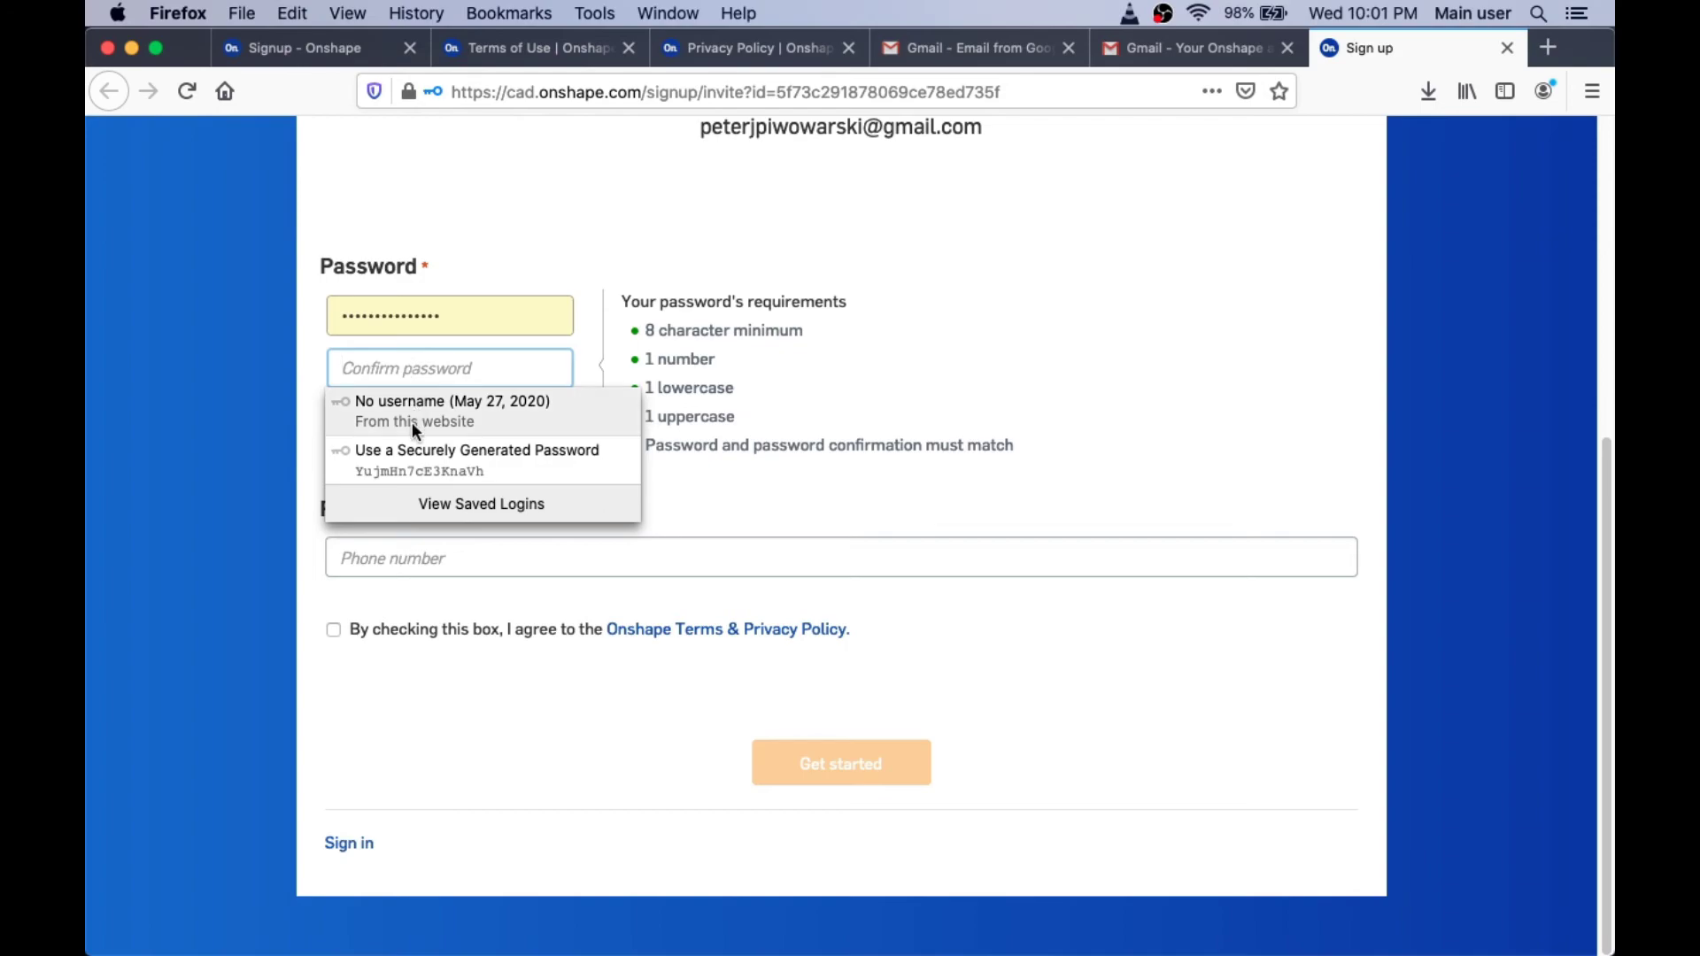
left_click(412, 450)
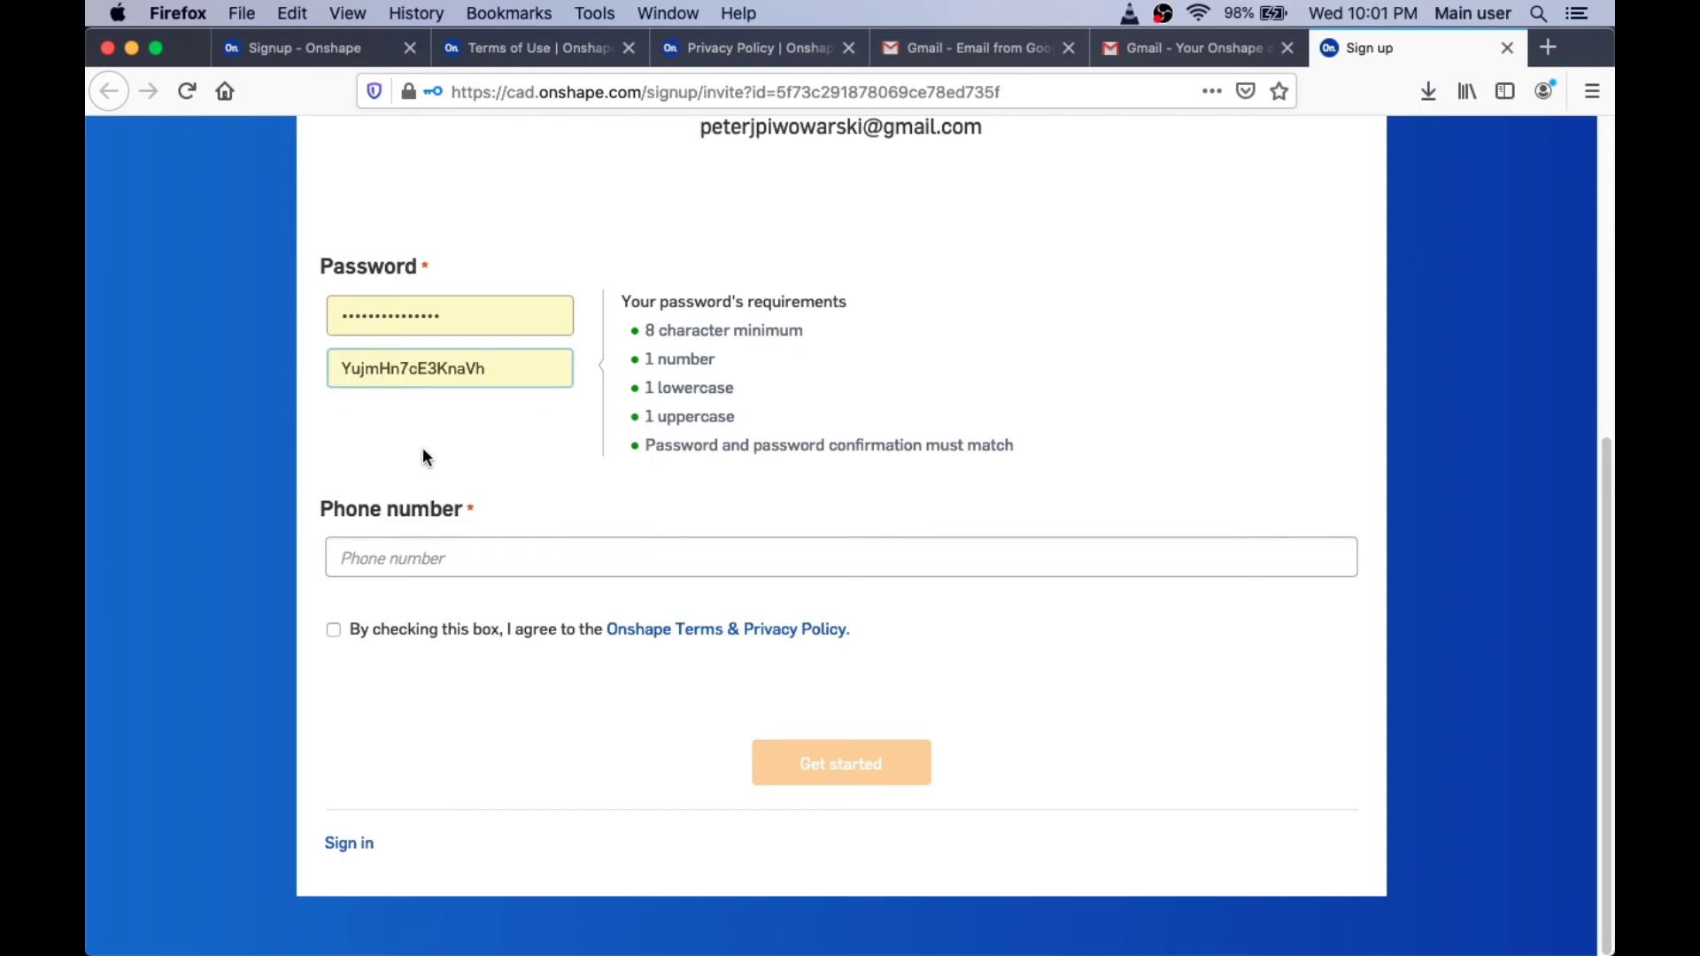
Step: Enter the user's phone number and agree to the Terms & Privacy Policy
left_click(578, 551)
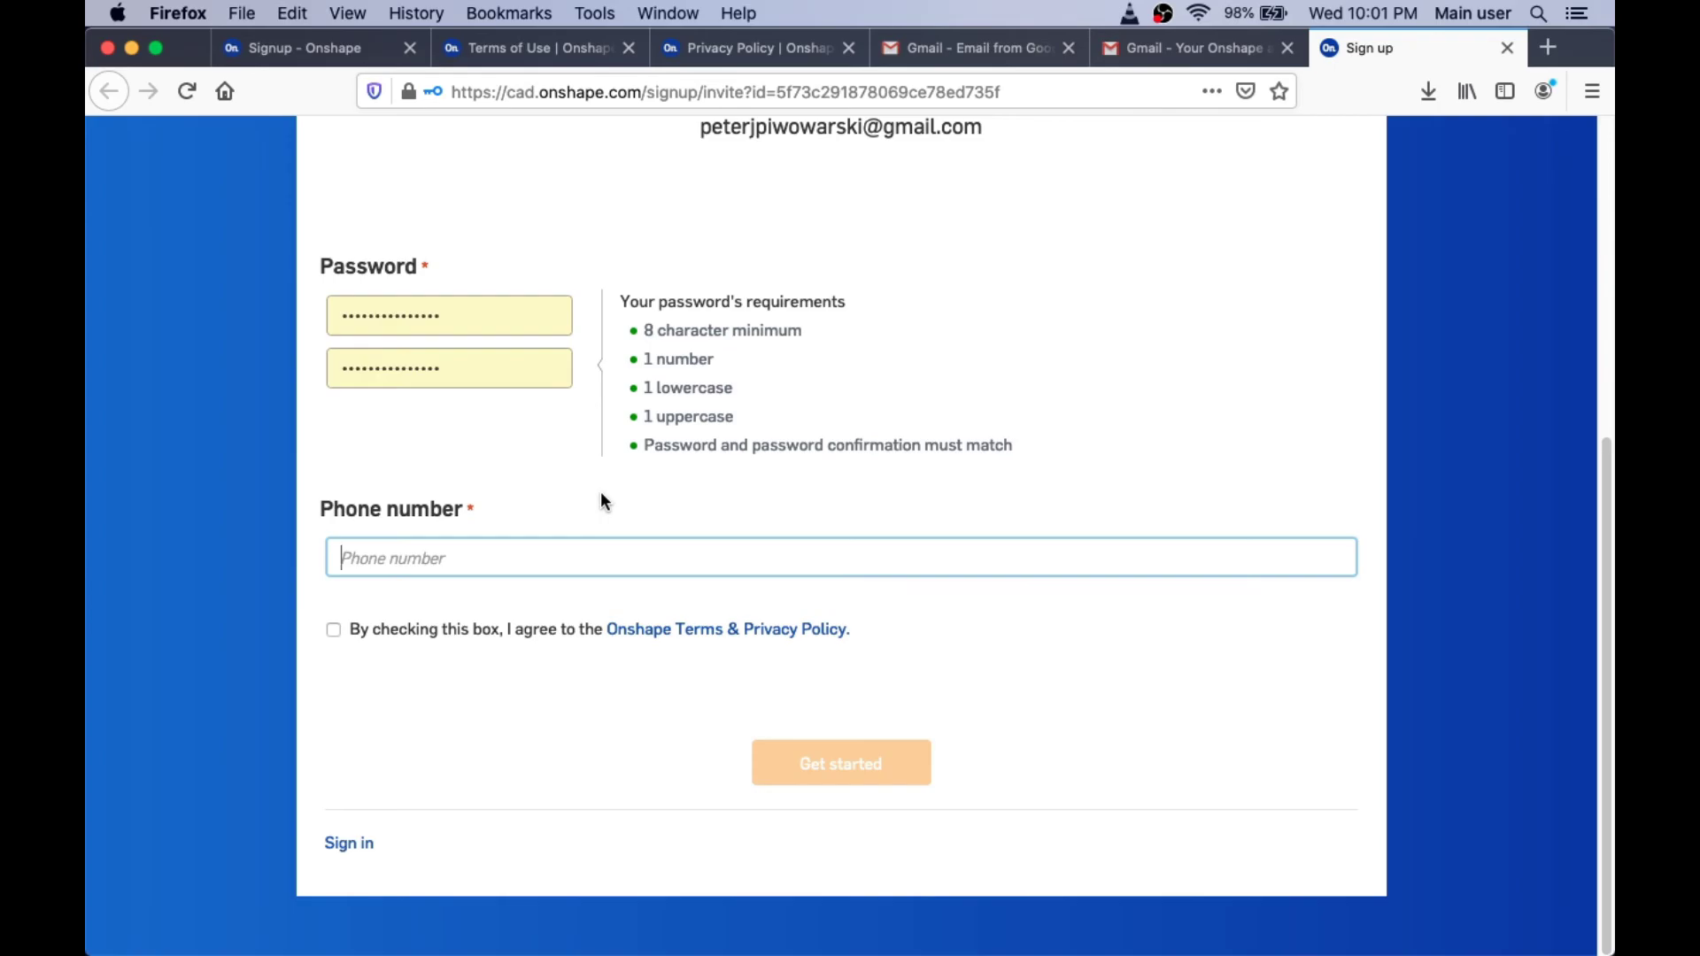
type("+15551234567")
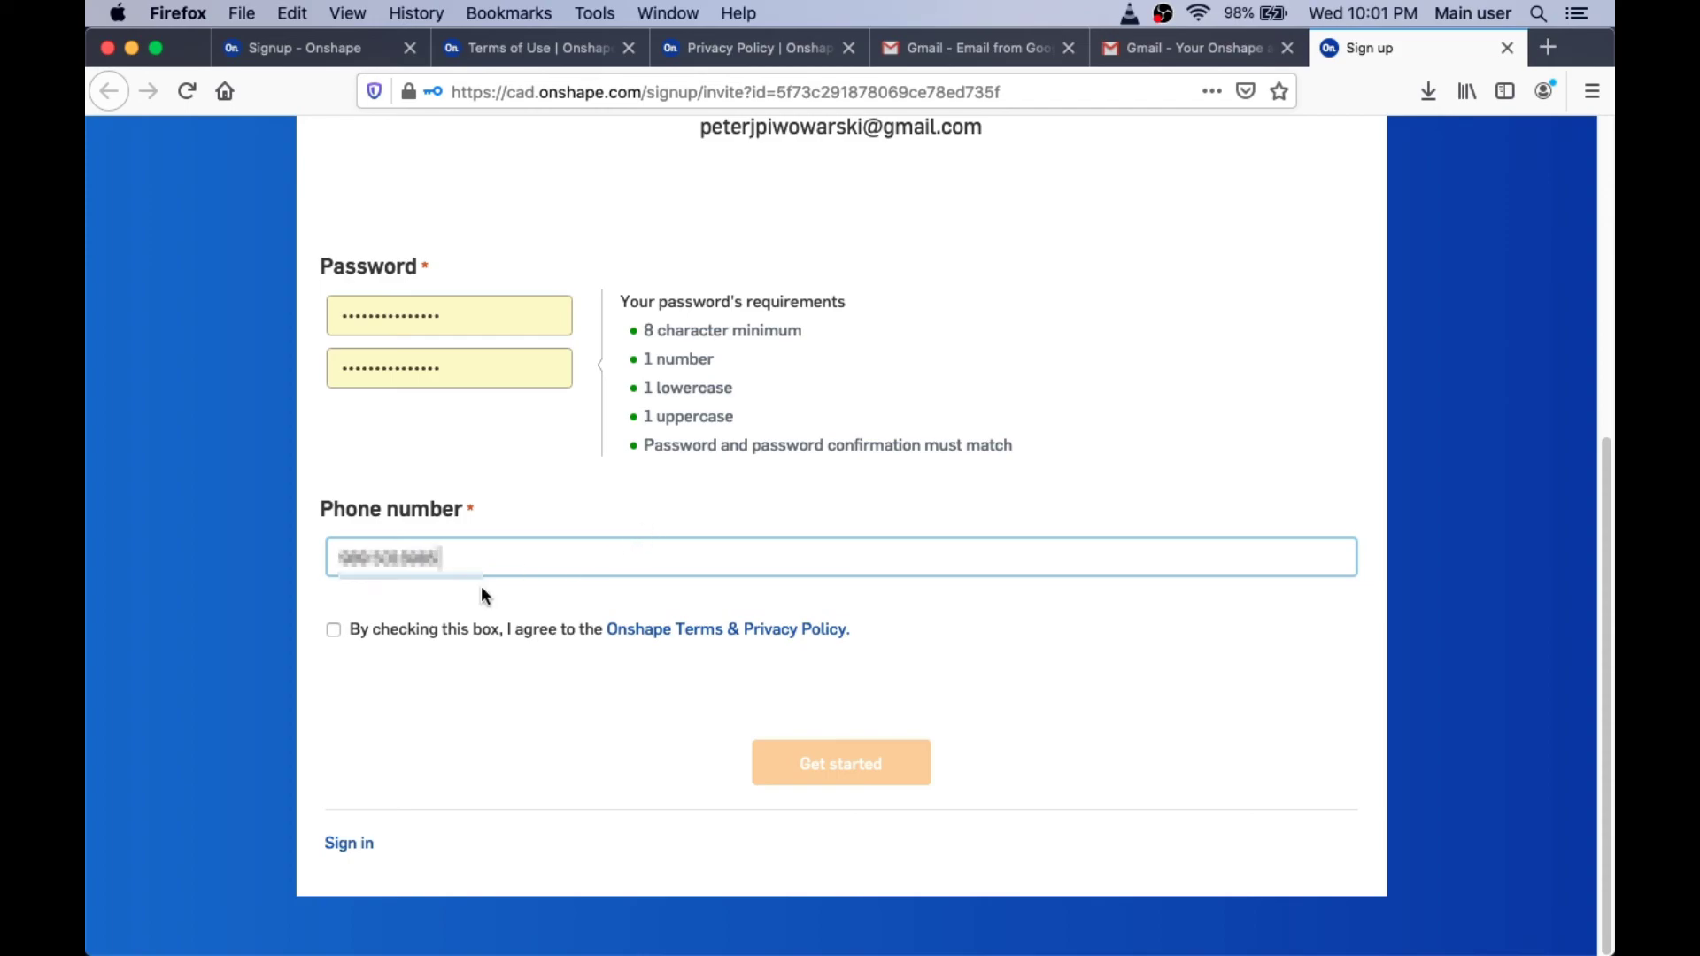
left_click(333, 629)
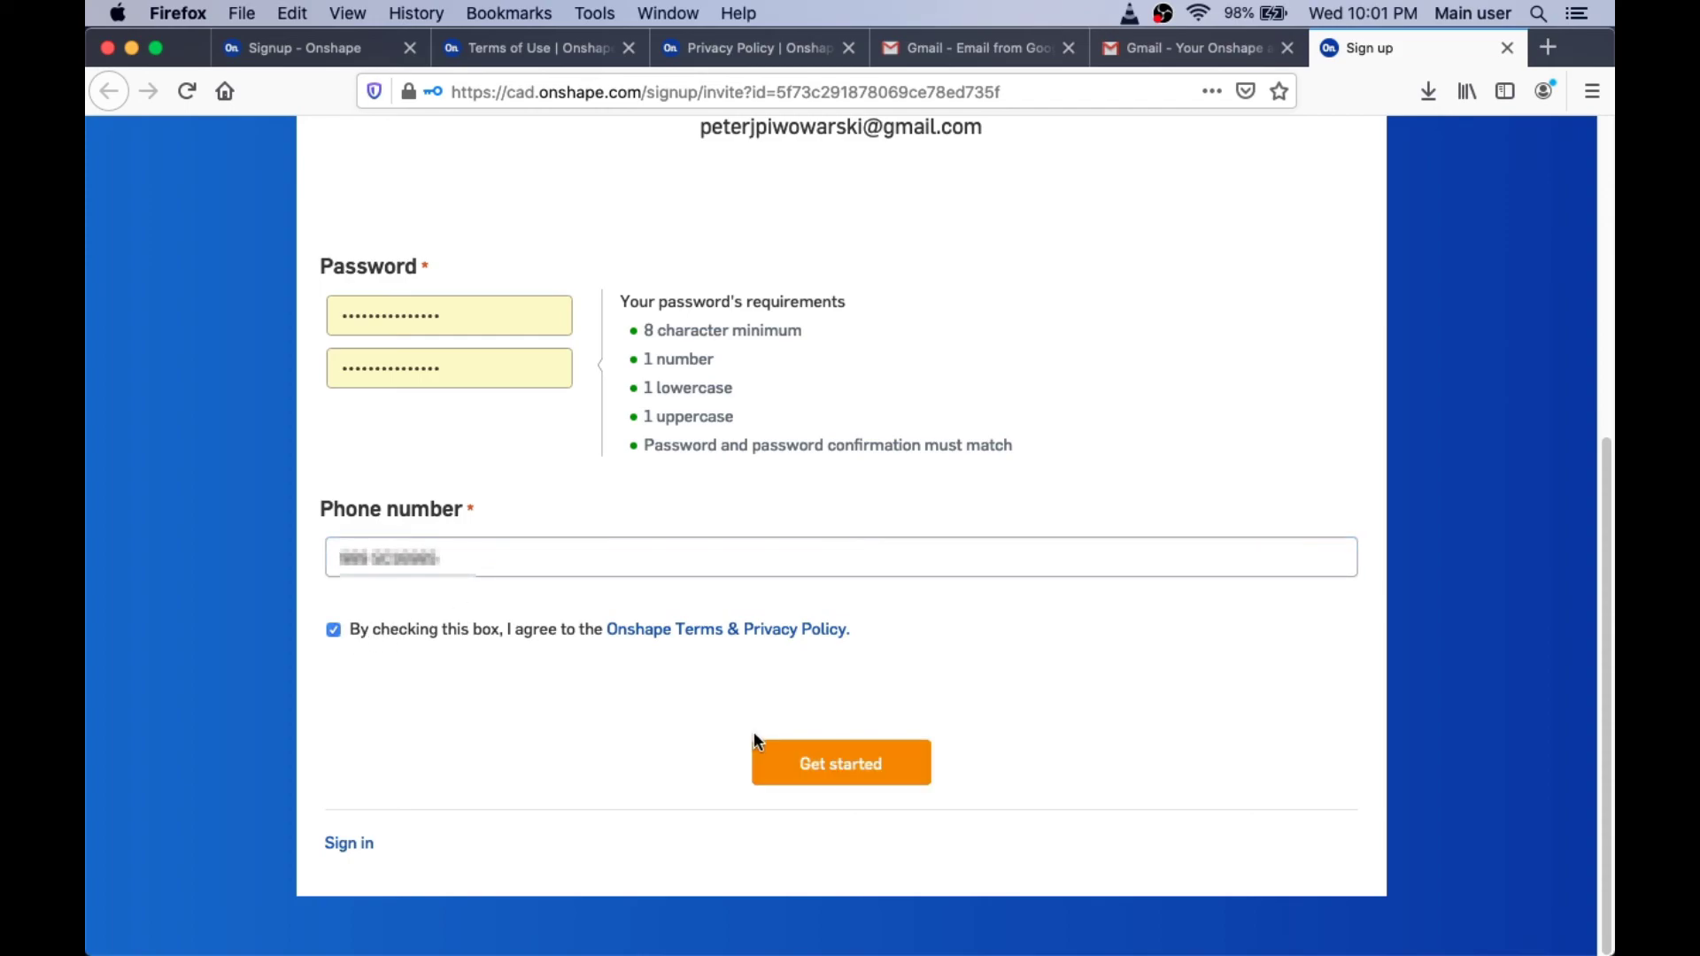
Step: Submit the activation form with Get started to land on the Documents page
left_click(865, 765)
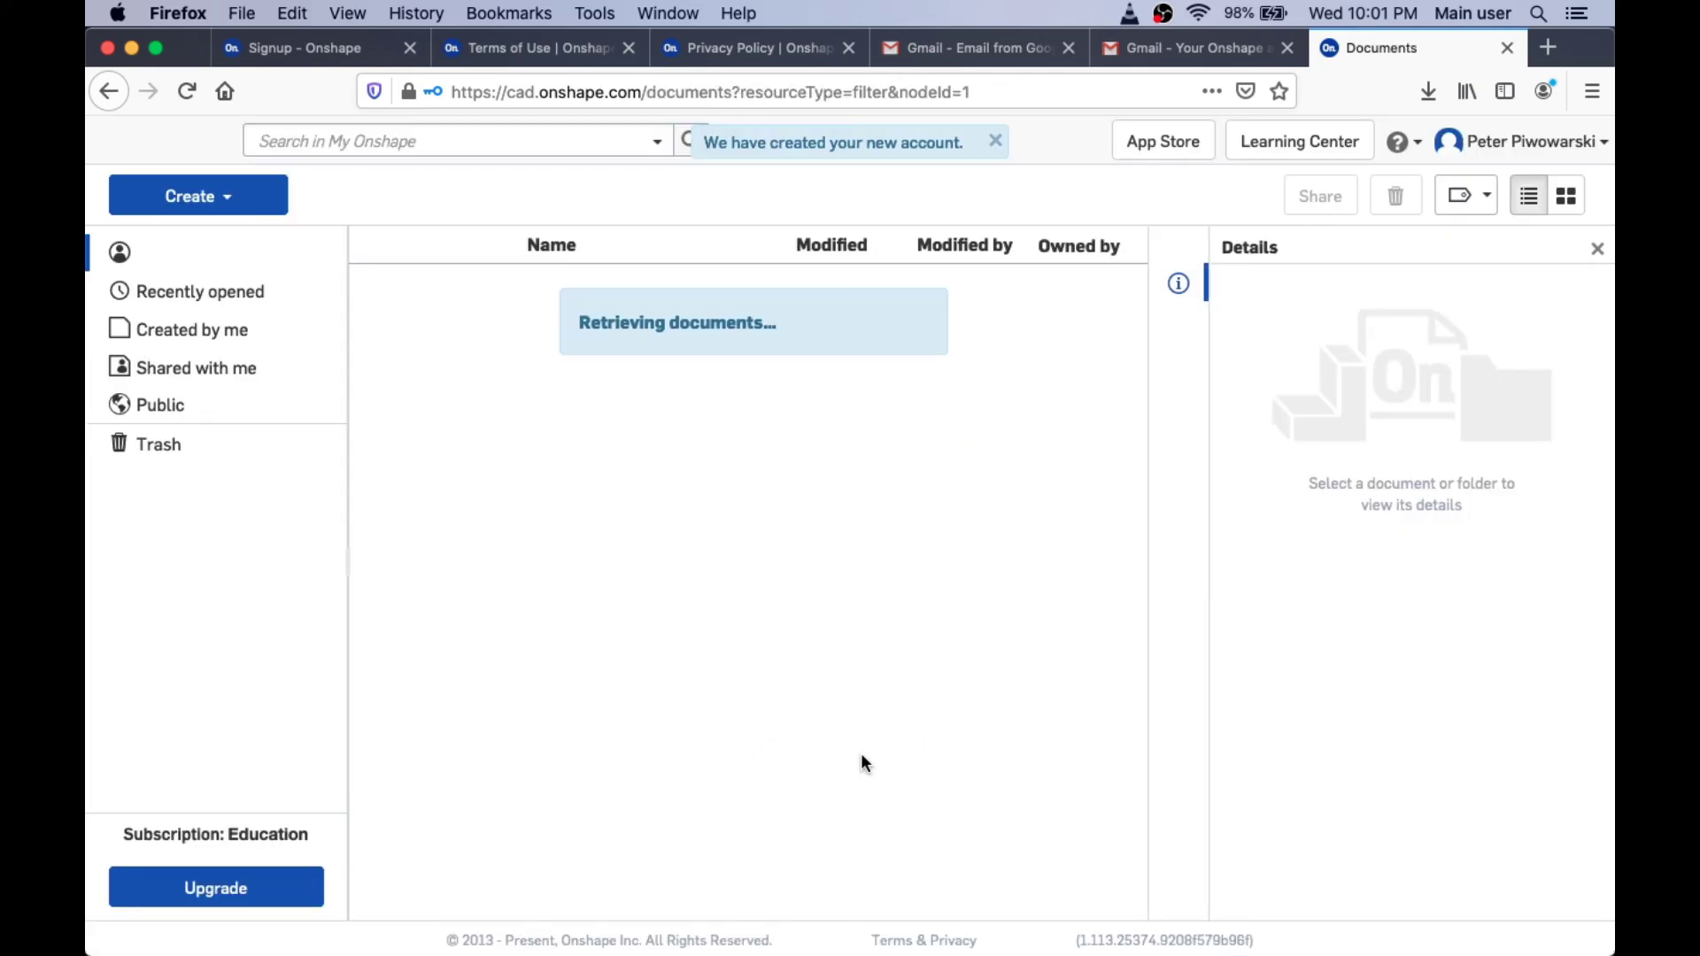